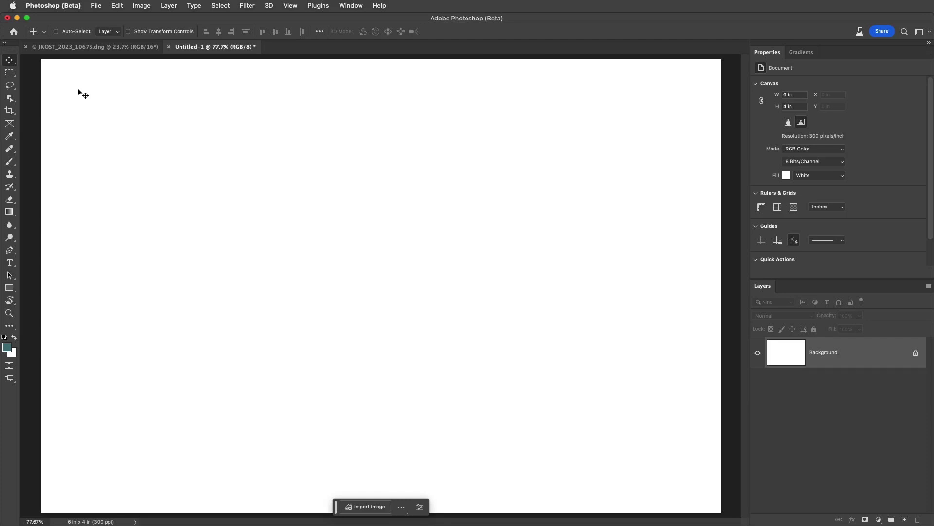
Switch to the Gradient tool from the toolbar.
key("g")
left_click(12, 214)
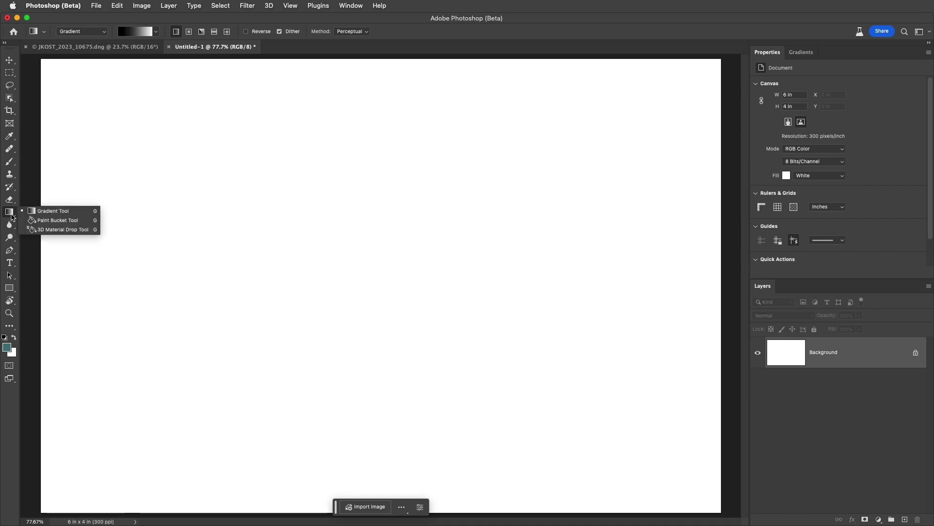
left_click(76, 213)
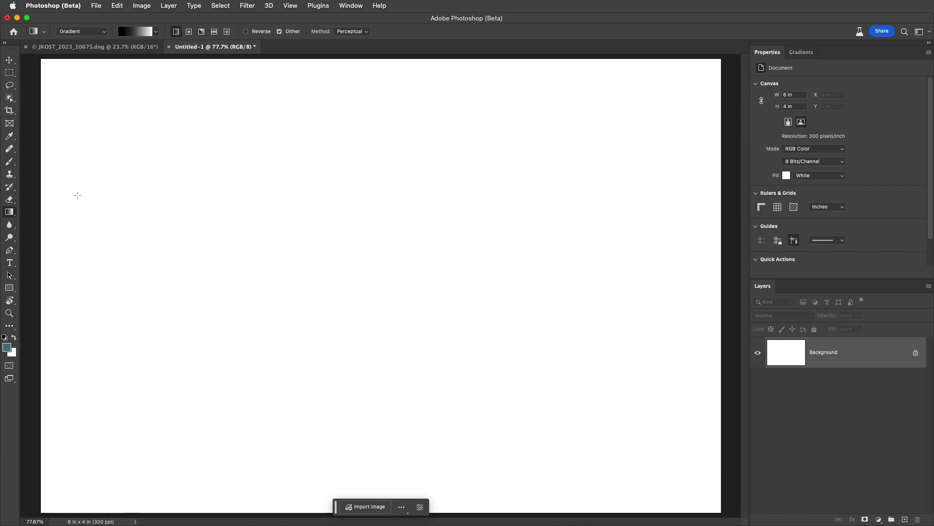
Choose the teal Foreground to Background preset from the Basics gradient folder.
left_click(156, 32)
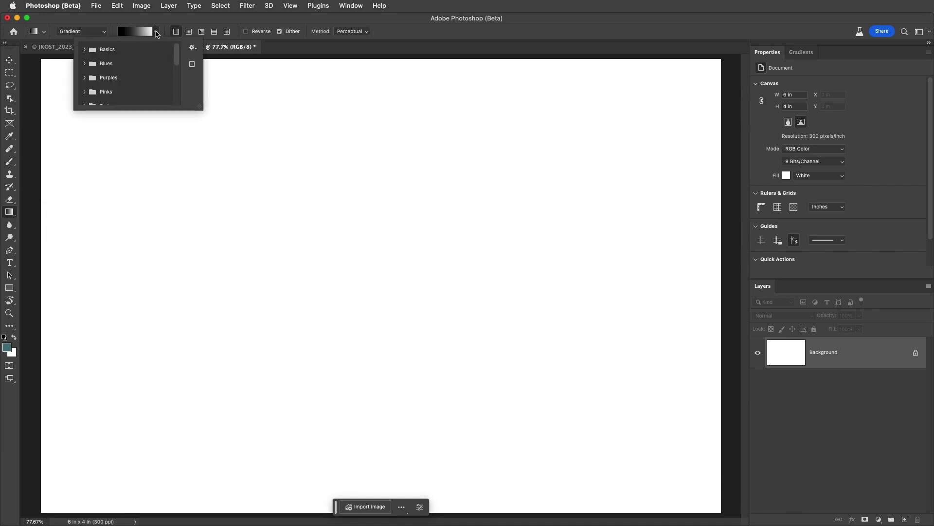
left_click(83, 63)
scroll(130, 82, "down", 3)
scroll(130, 84, "up", 3)
left_click_drag(199, 107, 222, 191)
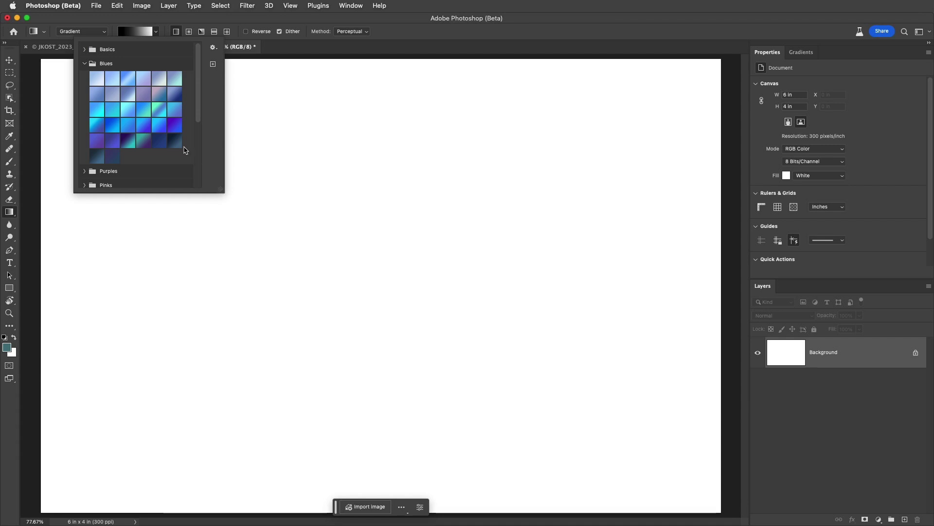
left_click(84, 49)
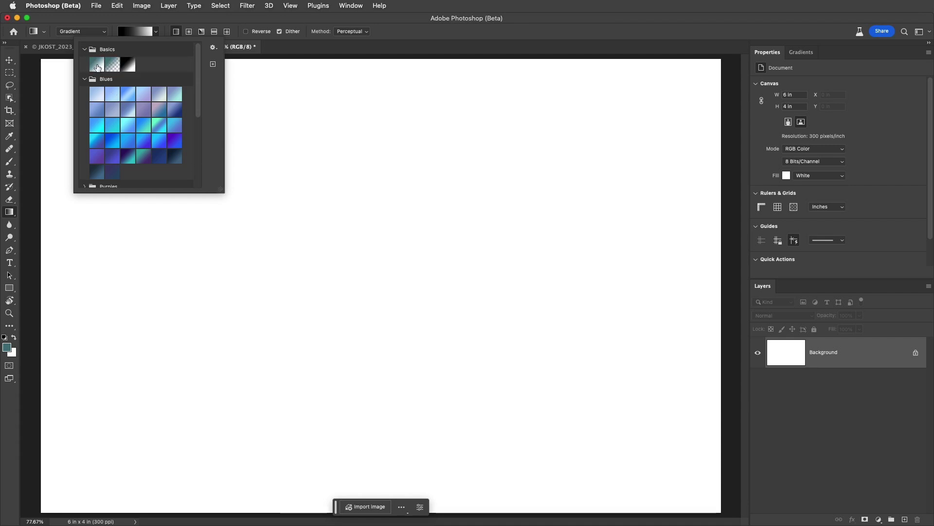
left_click(97, 64)
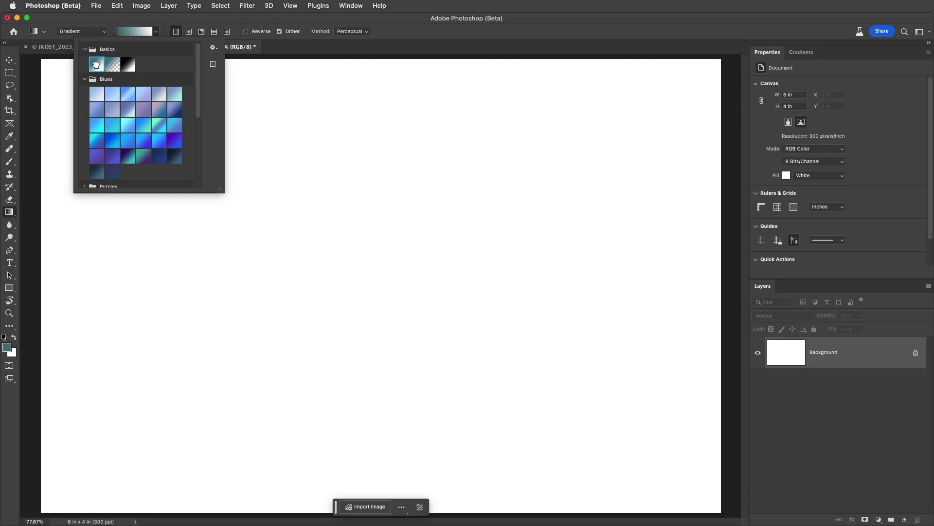
double_click(96, 65)
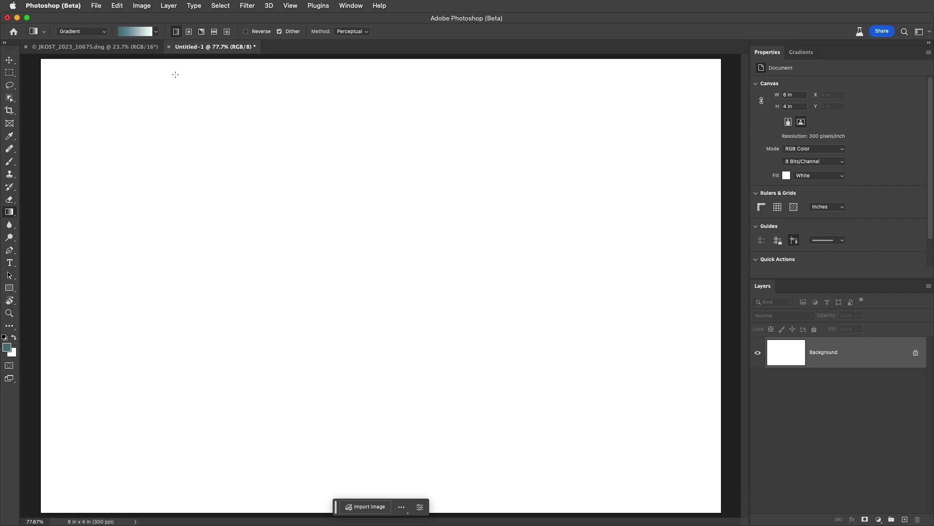
Drag a teal-to-white linear gradient across the canvas, undo the diagonal tilt, then stretch it rightward.
left_click_drag(114, 222, 346, 222)
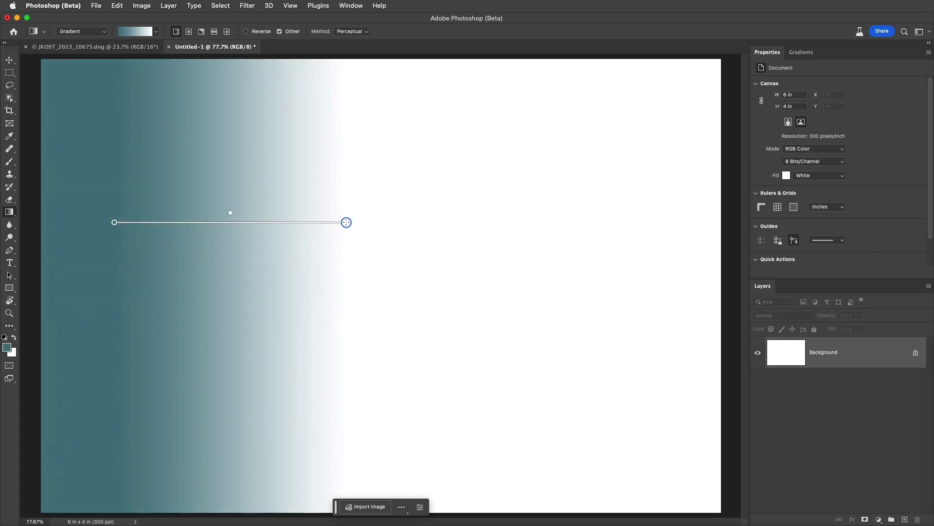
left_click_drag(346, 223, 259, 138)
key("super+z")
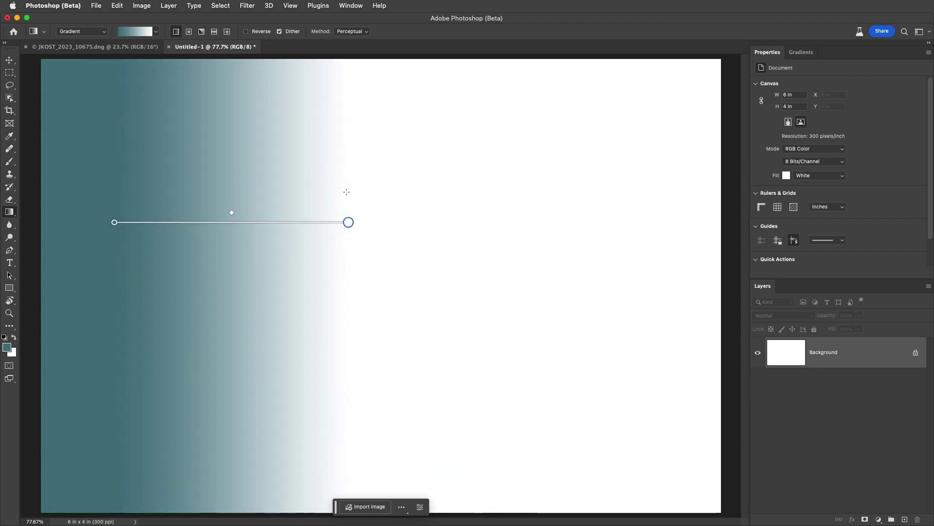
left_click_drag(349, 222, 514, 210)
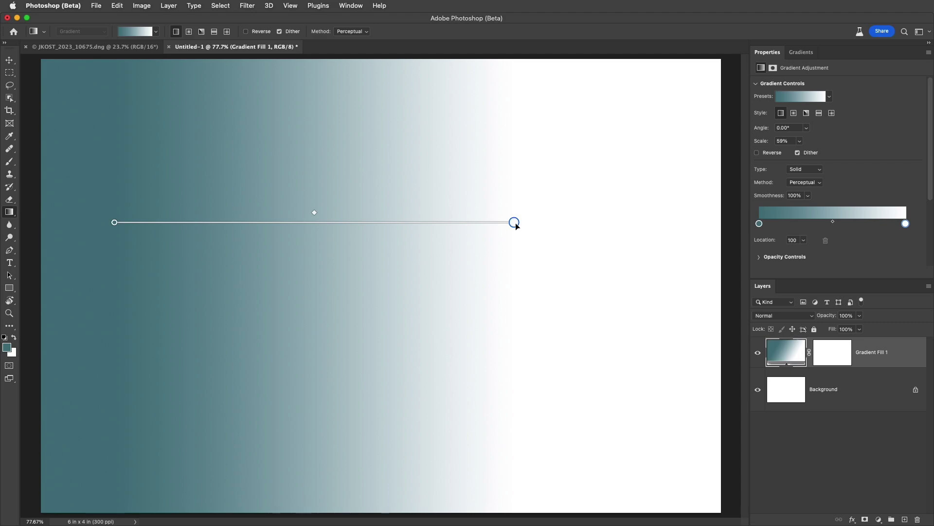
Set the gradient to 0.57° angle and 72% scale, and shift its midpoint toward teal.
left_click_drag(517, 225, 605, 219)
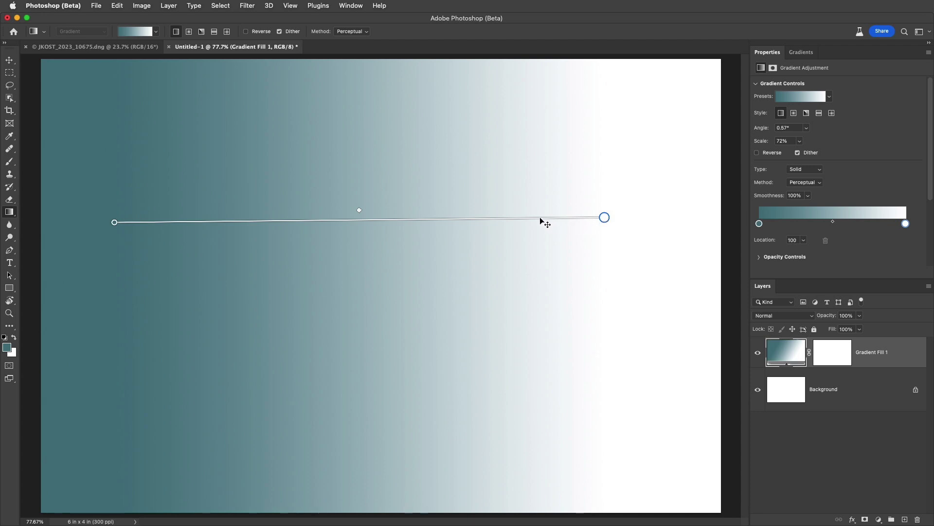
mouse_move(540, 221)
left_mouse_down()
mouse_move(495, 240)
mouse_move(468, 330)
mouse_move(600, 307)
mouse_move(564, 234)
mouse_move(554, 234)
left_mouse_up()
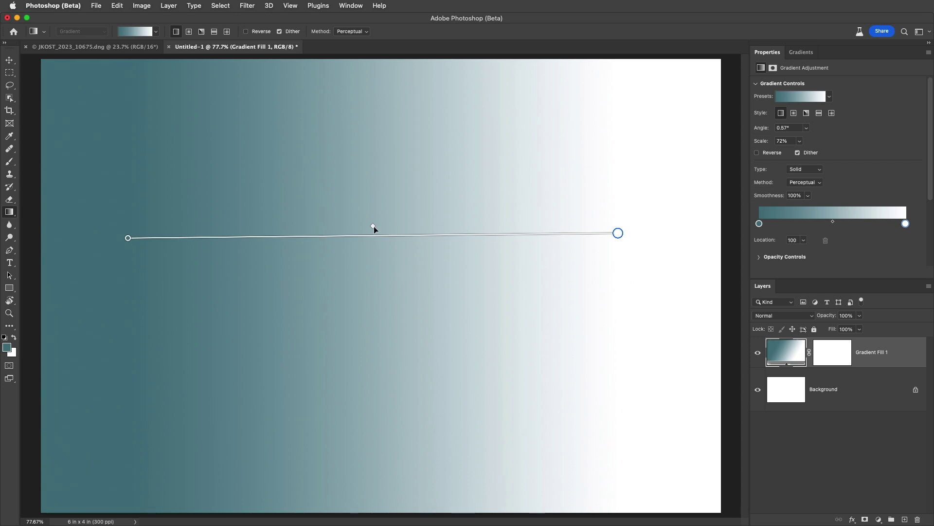
left_click_drag(373, 227, 332, 225)
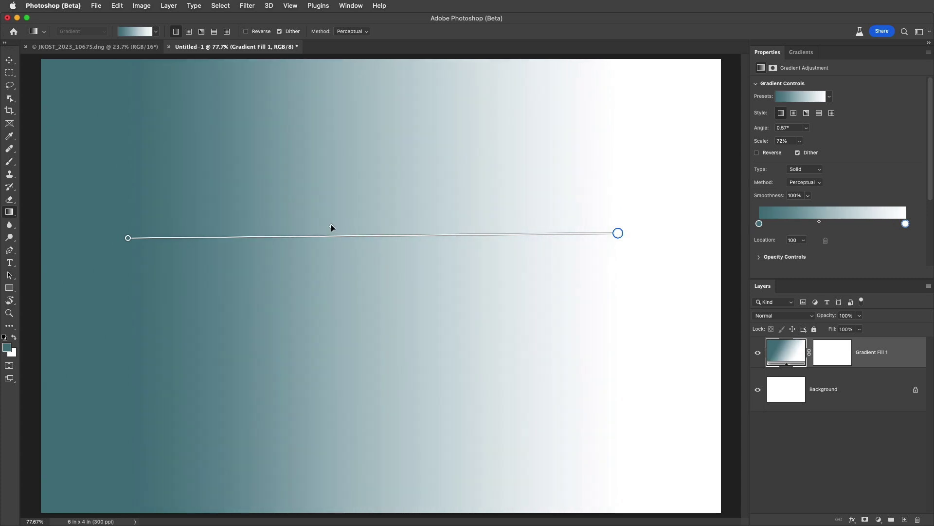
Add a blue-violet middle stop at location 61, then drag it off the gradient again.
left_click(374, 244)
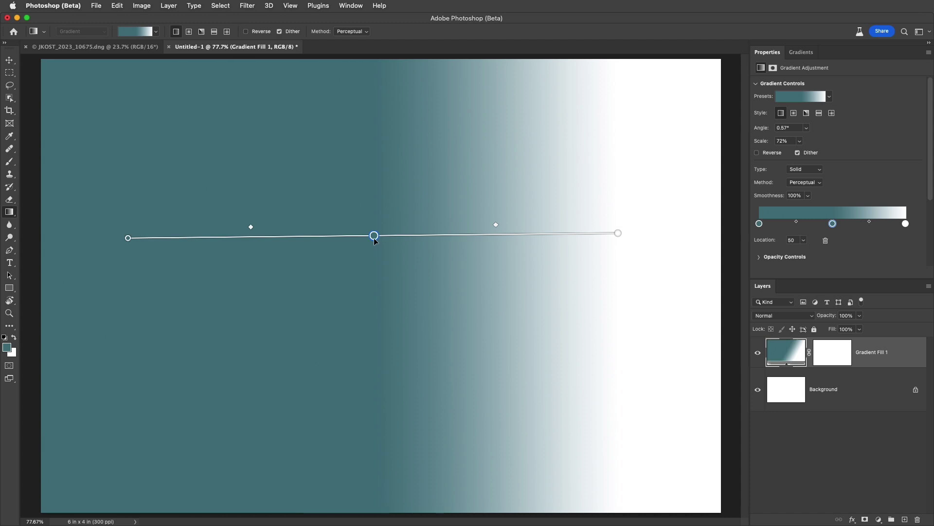
mouse_move(375, 241)
left_mouse_down()
mouse_move(345, 240)
mouse_move(428, 239)
mouse_move(367, 239)
mouse_move(392, 239)
left_mouse_up()
mouse_move(505, 224)
left_mouse_down()
mouse_move(474, 223)
mouse_move(513, 226)
left_mouse_up()
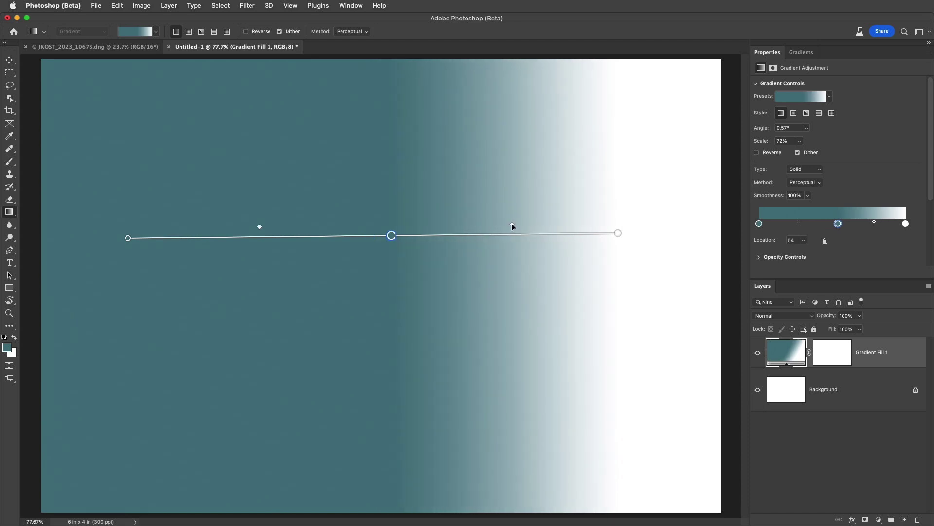
double_click(391, 236)
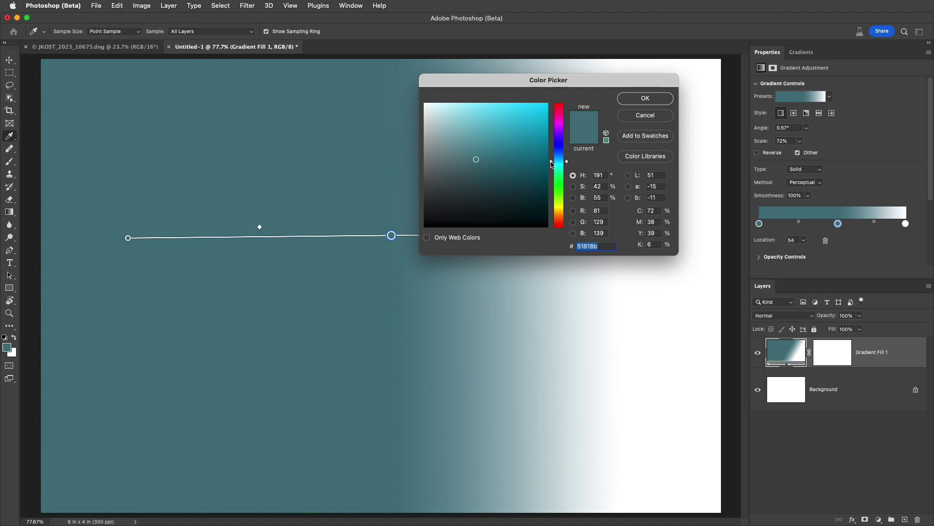
left_click_drag(552, 161, 551, 150)
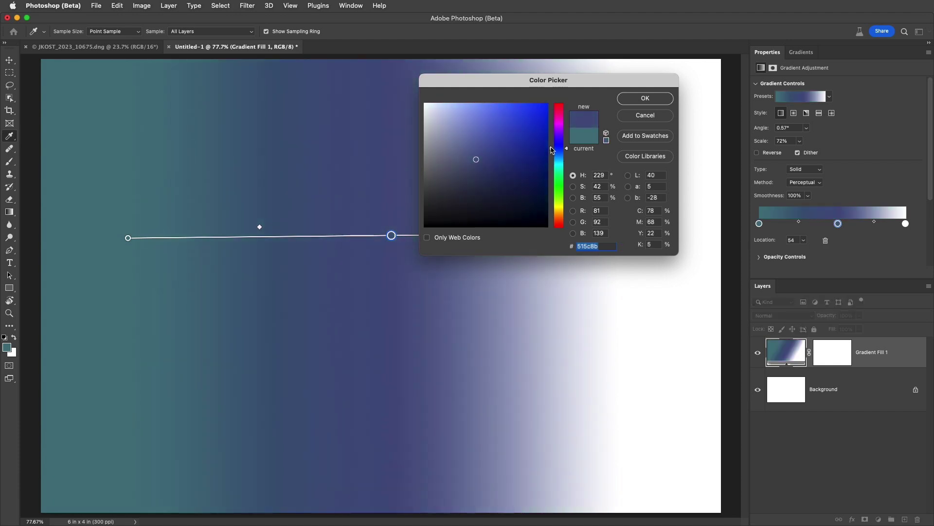
left_click(630, 101)
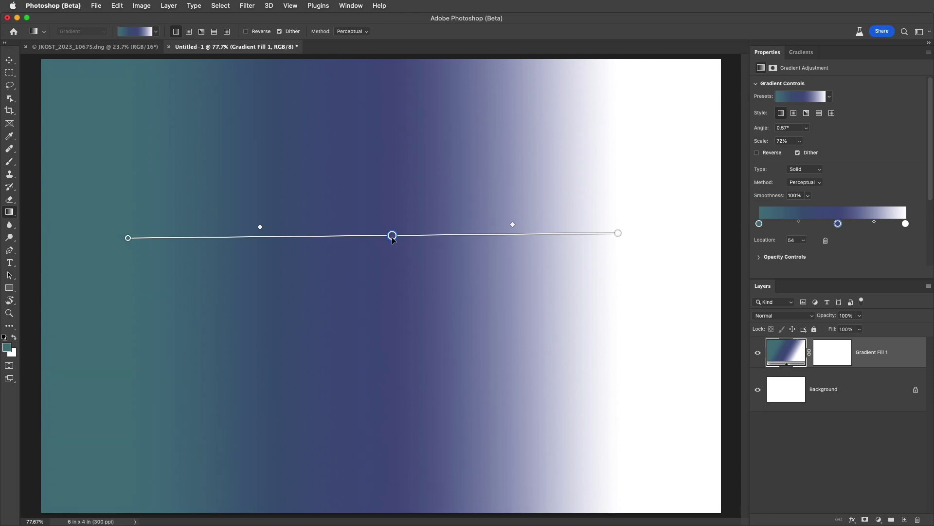
left_click_drag(392, 236, 392, 313)
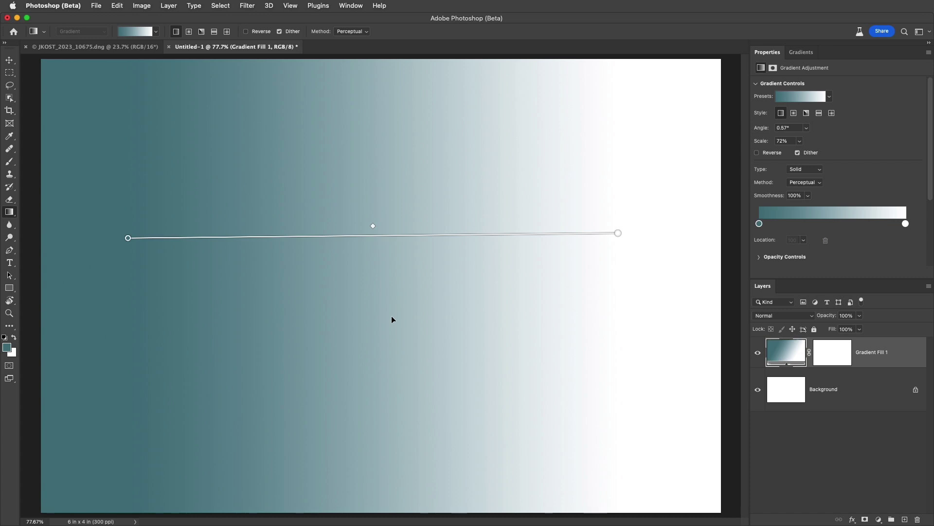
Try several gradient angles, including -90°, and settle on 50°.
left_click(833, 99)
left_click(841, 99)
left_click_drag(763, 131, 839, 131)
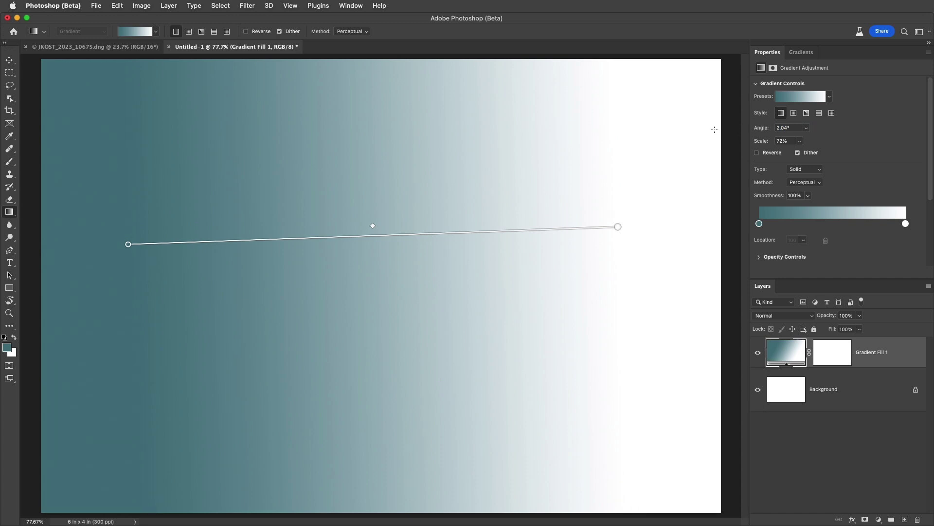
mouse_move(762, 131)
left_mouse_down()
mouse_move(794, 130)
mouse_move(752, 130)
left_mouse_up()
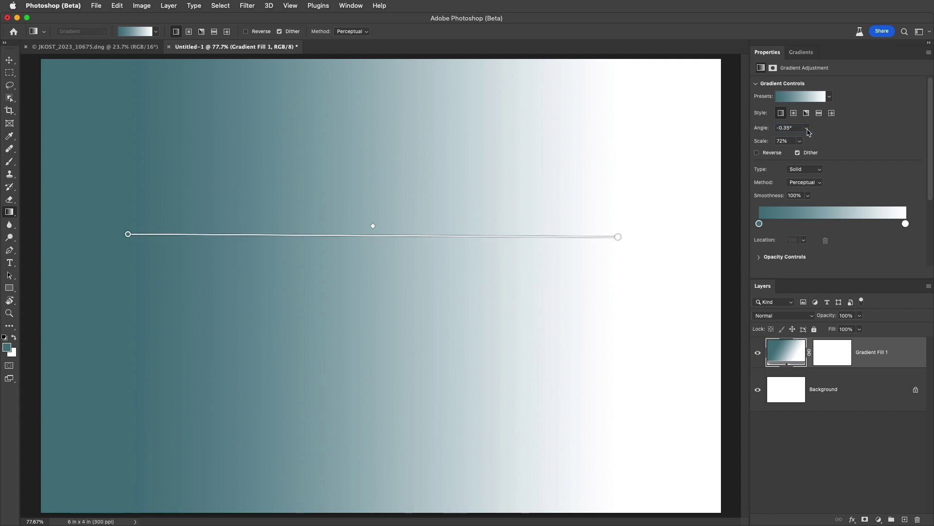
left_click(807, 128)
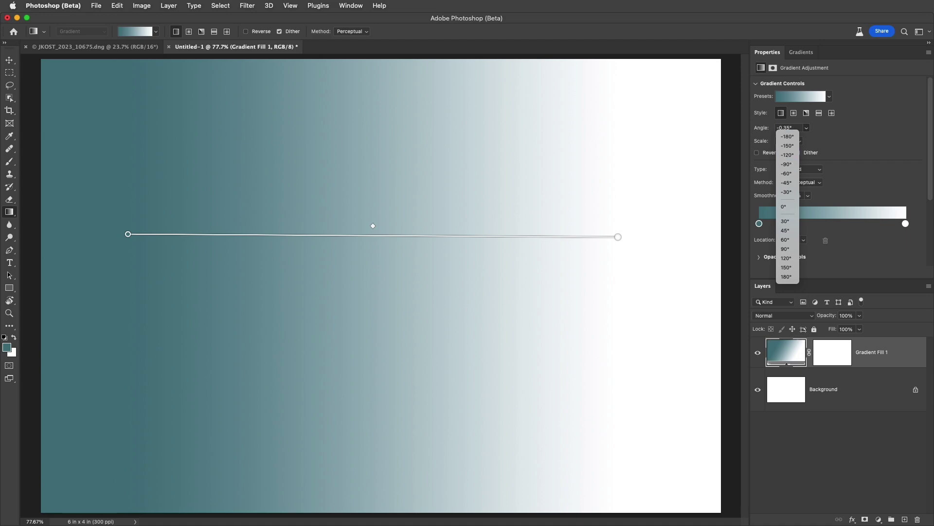
left_click(792, 164)
left_click(792, 127)
type("50")
key("Return")
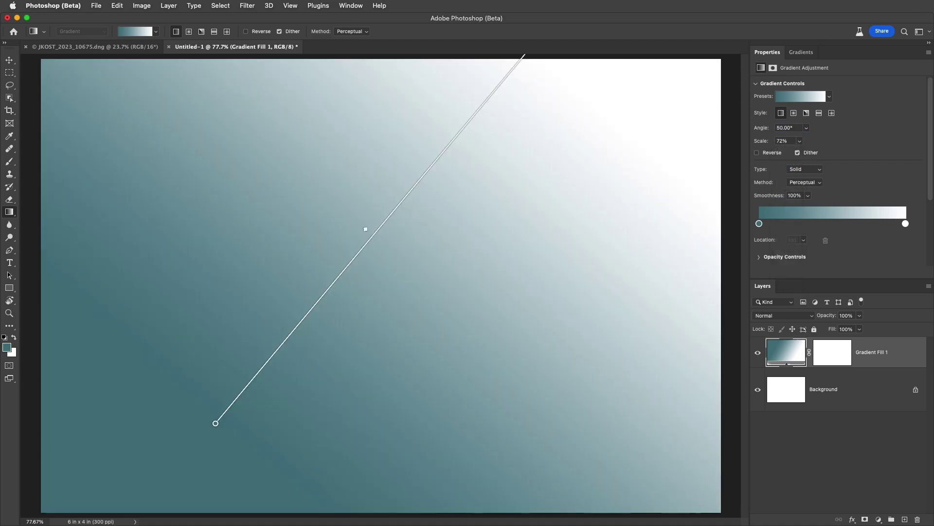
Set the gradient scale to 50% after trying 111%.
left_click_drag(765, 142, 755, 144)
left_click(800, 141)
left_click_drag(801, 153, 803, 154)
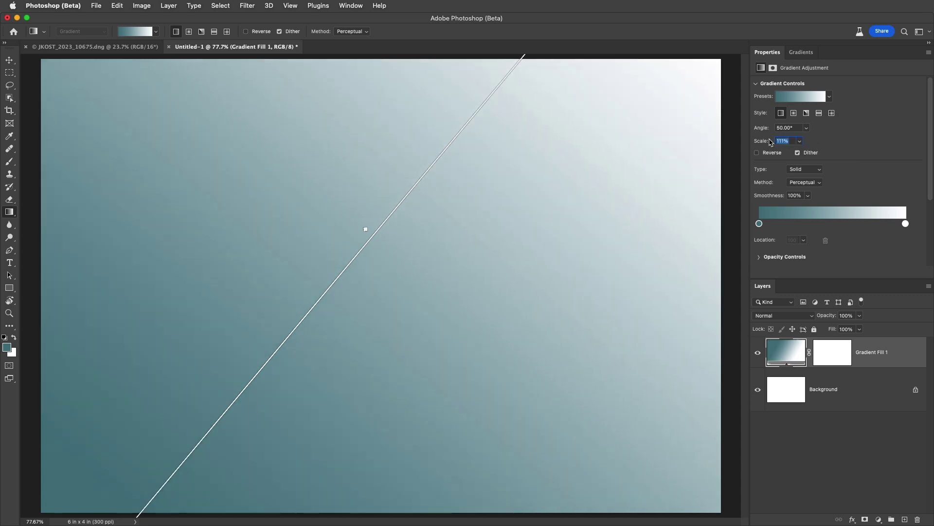
type("50")
key("Return")
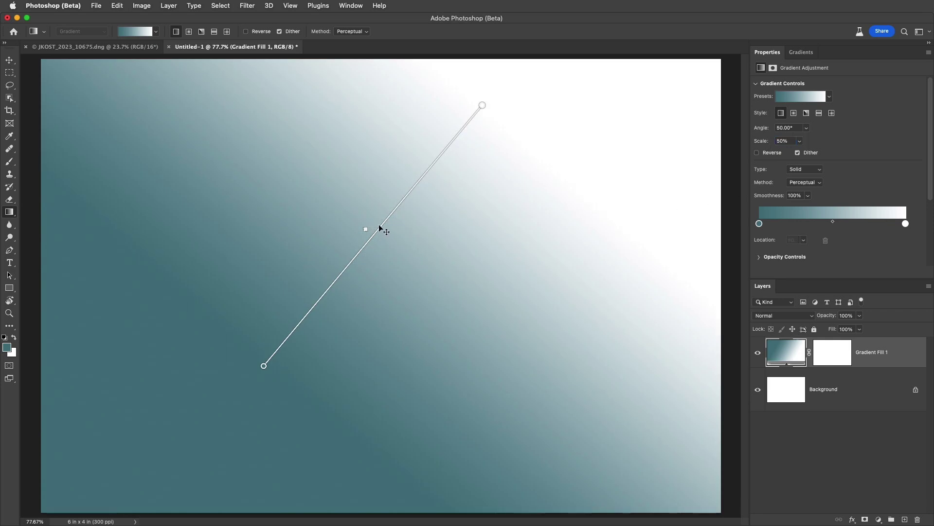
Swing the gradient line left to right at -12.42° angle and 45% scale.
left_click_drag(379, 227, 323, 81)
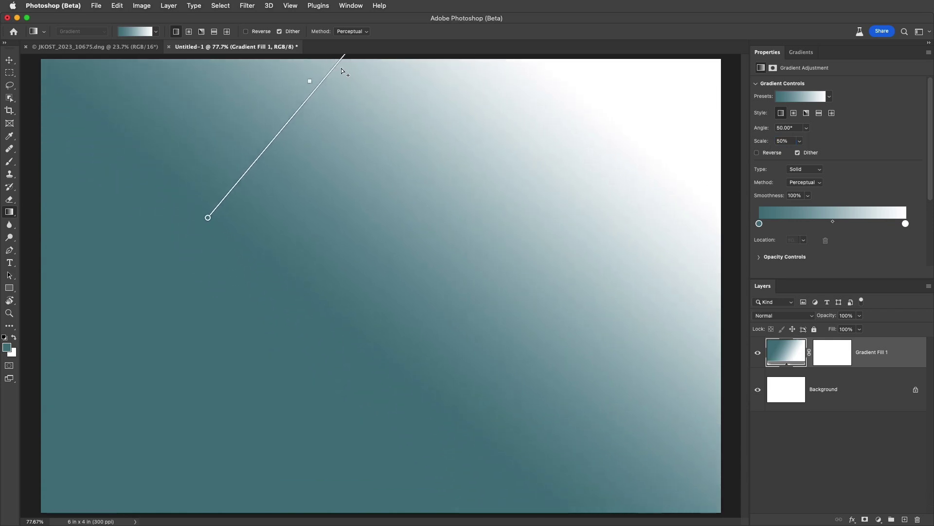
key("super+minus")
key("super+minus")
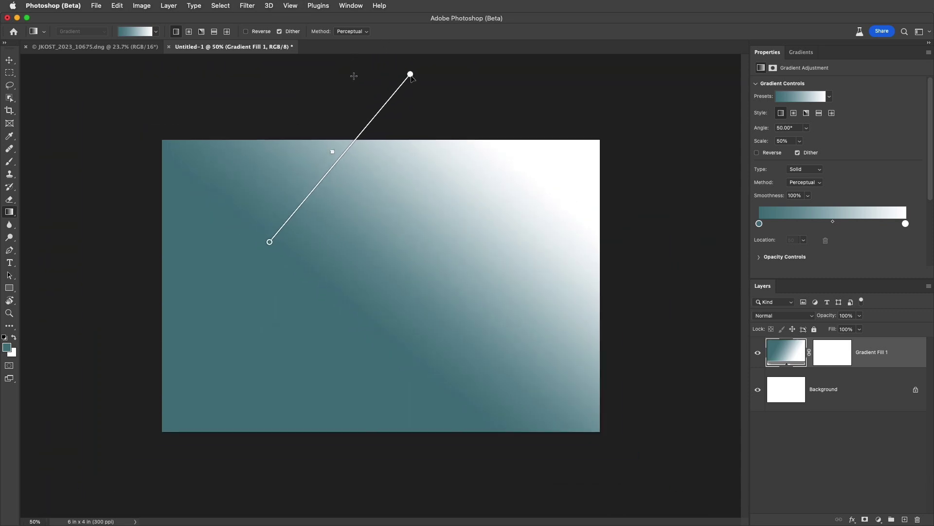
left_click_drag(410, 74, 464, 288)
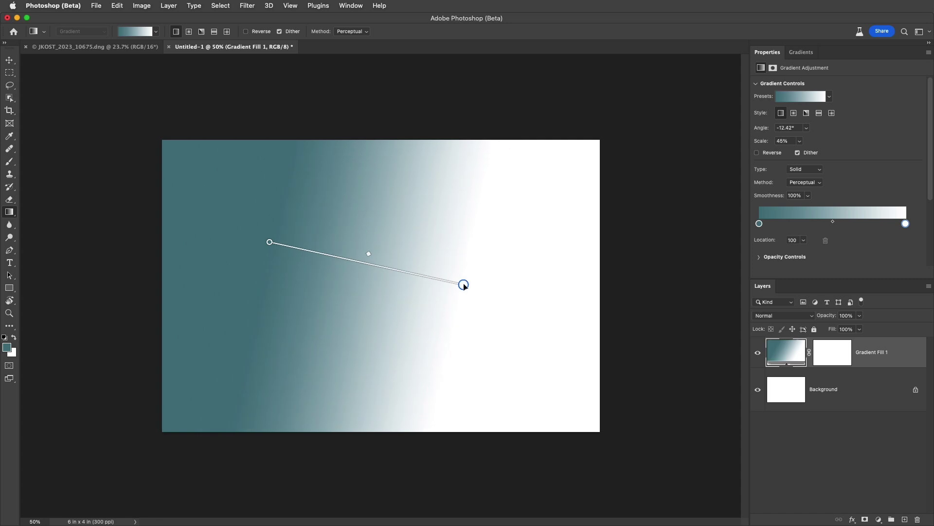
Try the Linear method, return to Perceptual, and check Reverse so white sits left.
key("super+plus")
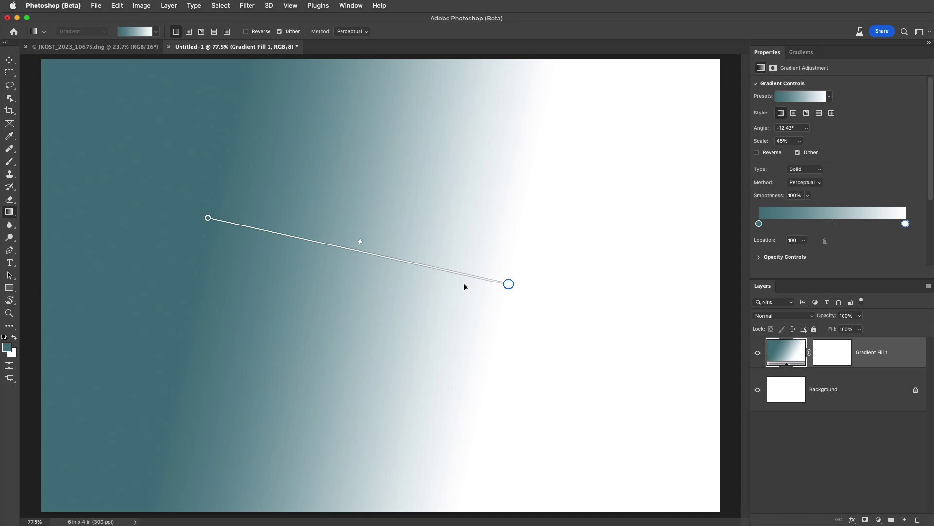
left_click(821, 183)
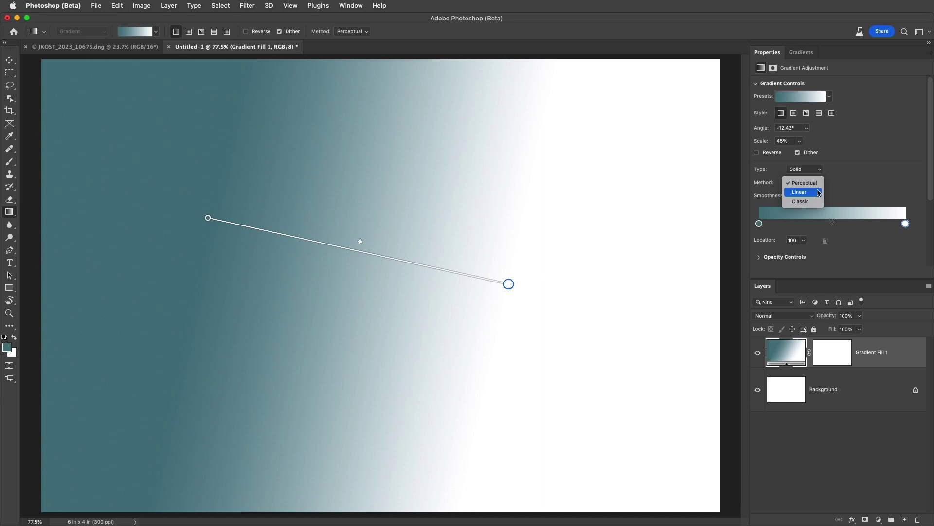
left_click(819, 193)
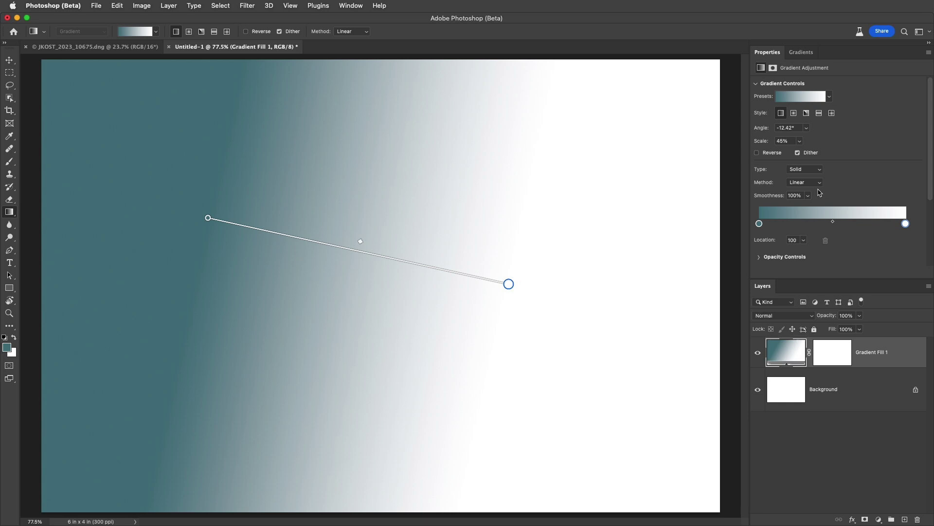
left_click(819, 182)
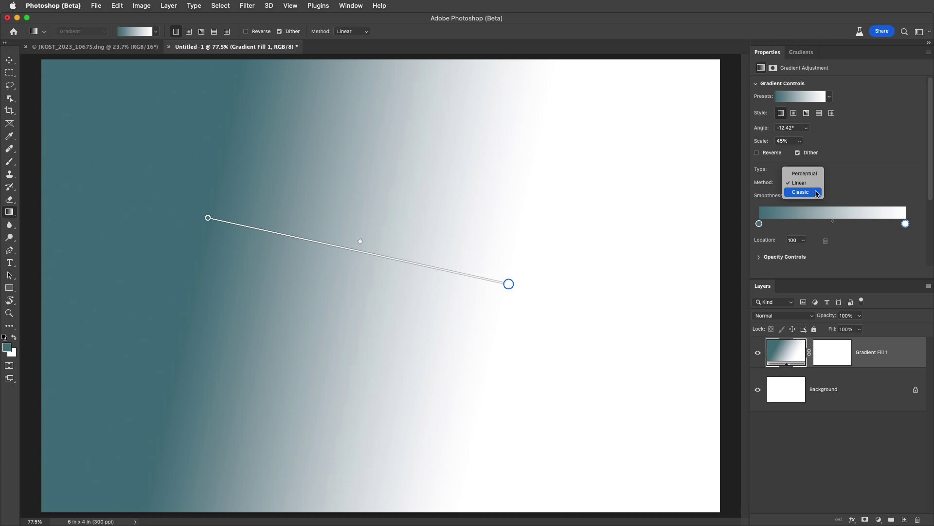
left_click(817, 175)
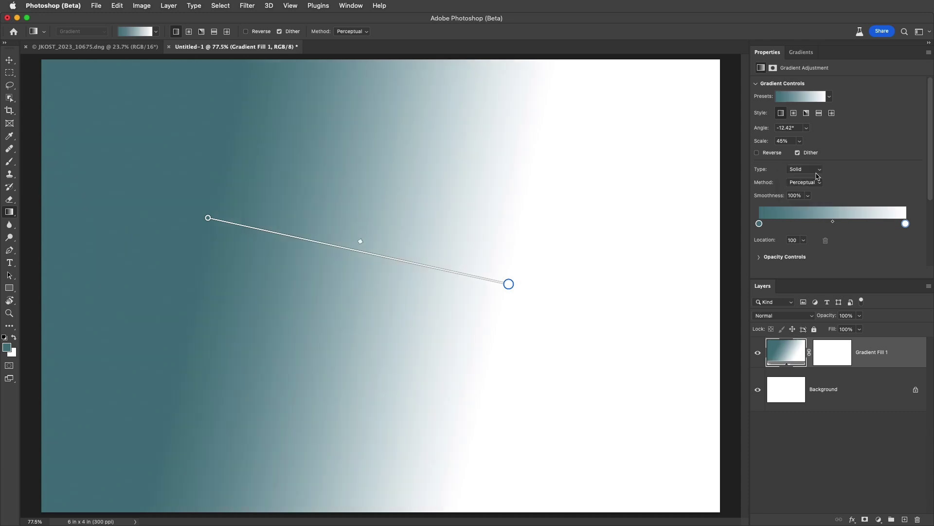
left_click(757, 153)
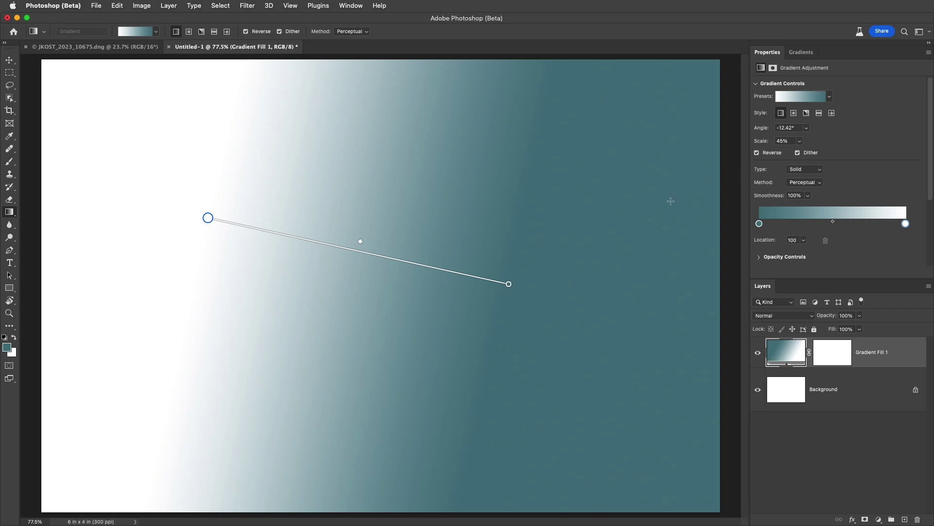
Stretch the gradient rightward and add a blue-purple colour stop at location 50.
left_click_drag(510, 284, 618, 294)
left_click(413, 267)
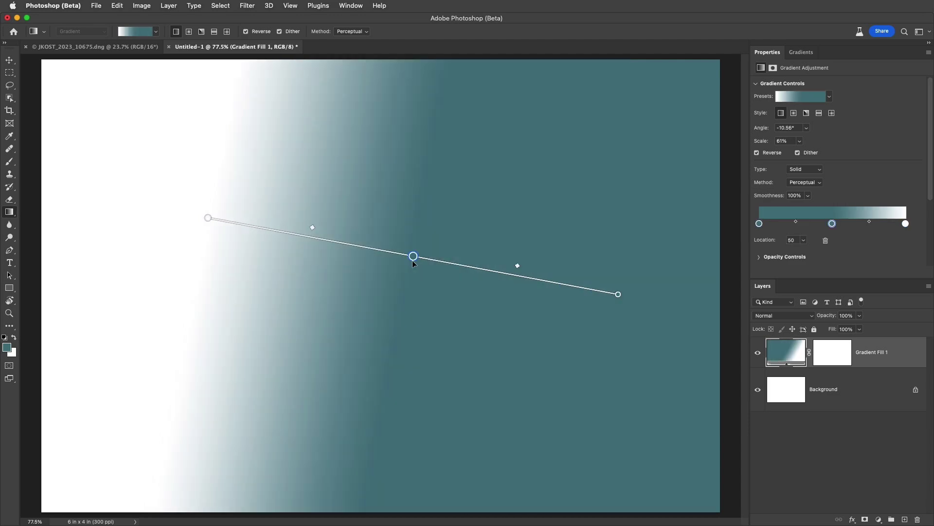
double_click(412, 258)
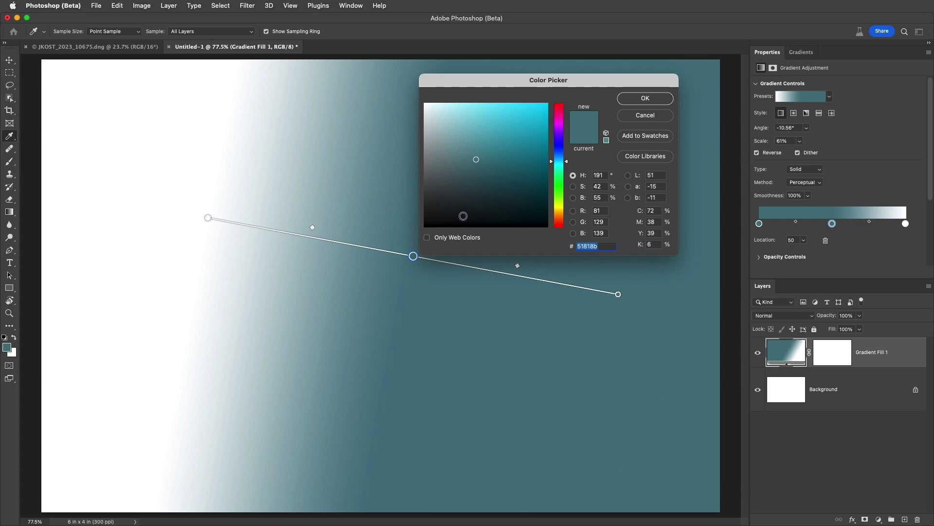
left_click_drag(567, 163, 567, 147)
left_click(644, 99)
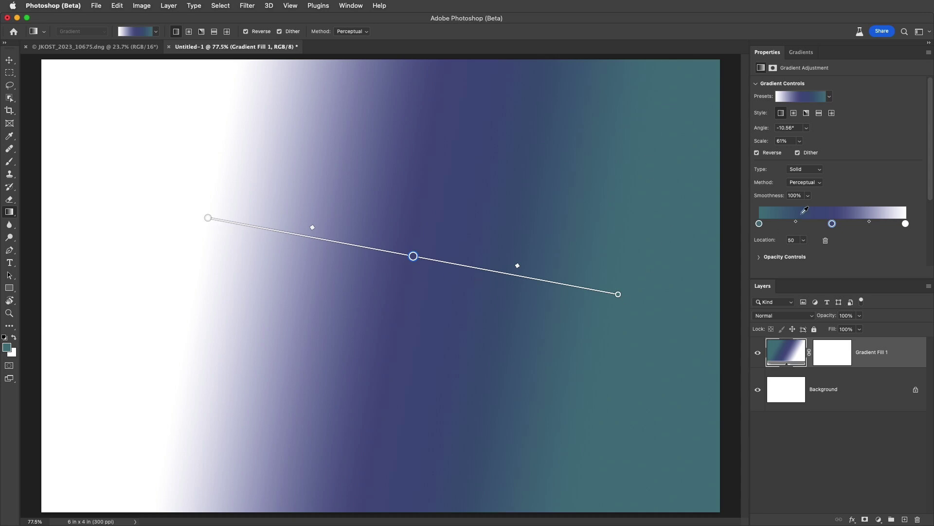
Drop Smoothness to 0% and back to 100%, then move the middle stop to location 40.
left_click(809, 196)
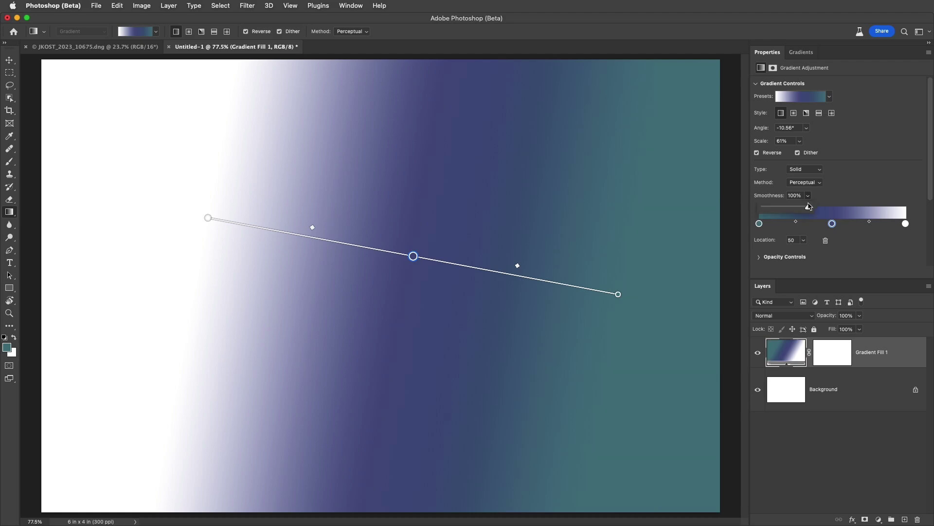
left_click_drag(775, 210, 762, 211)
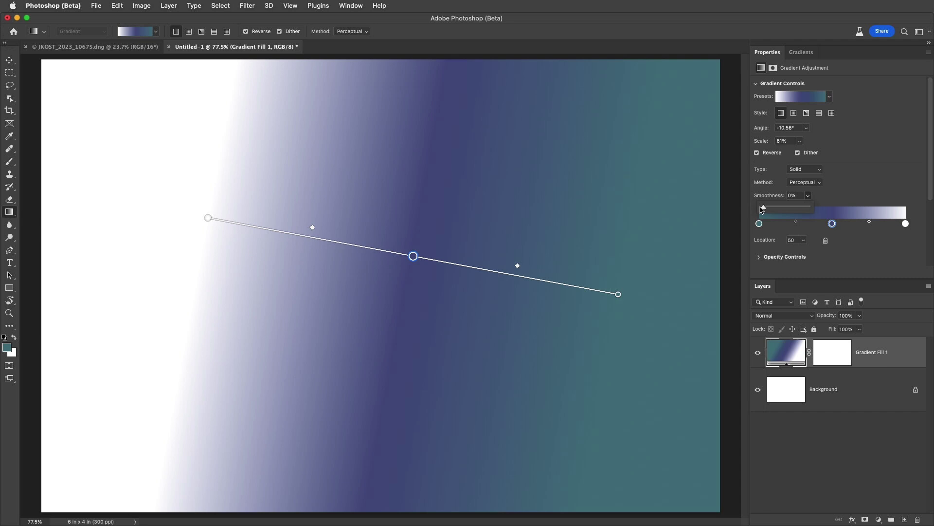
left_click_drag(764, 209, 817, 211)
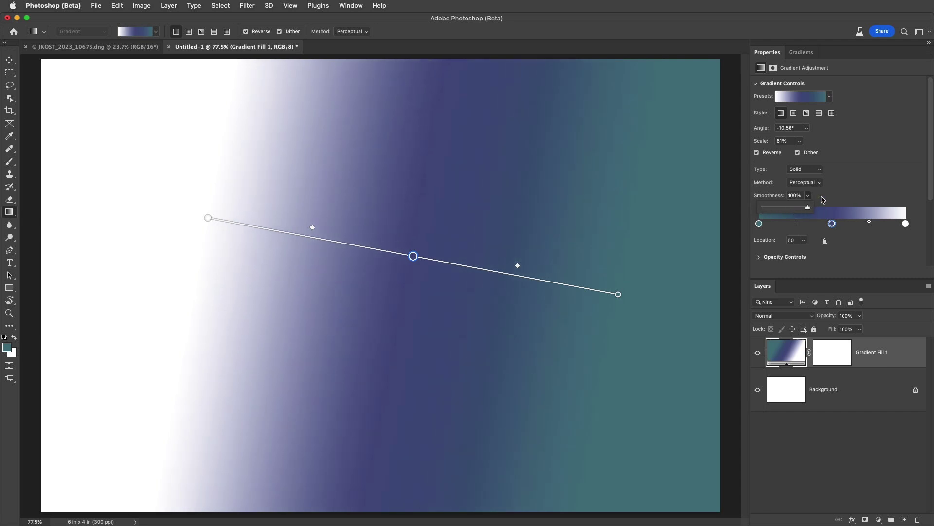
left_click(822, 197)
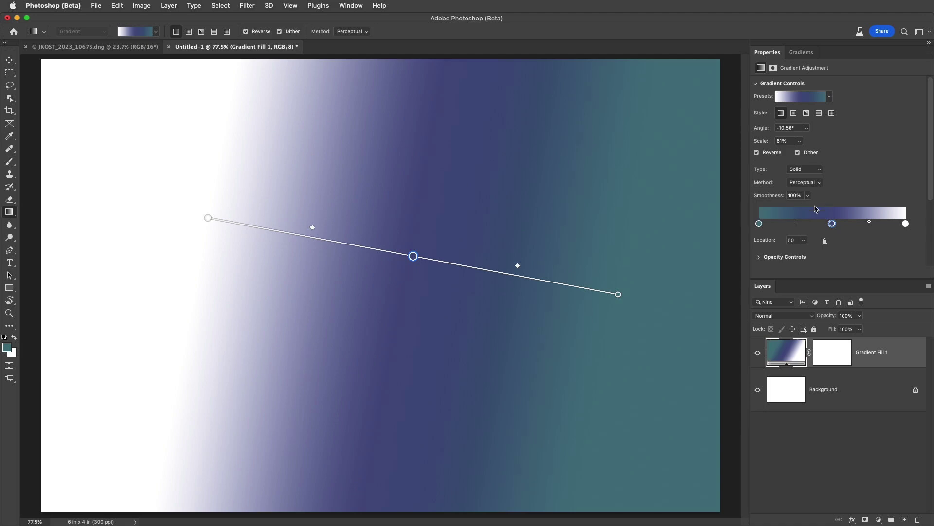
left_click_drag(832, 224, 849, 242)
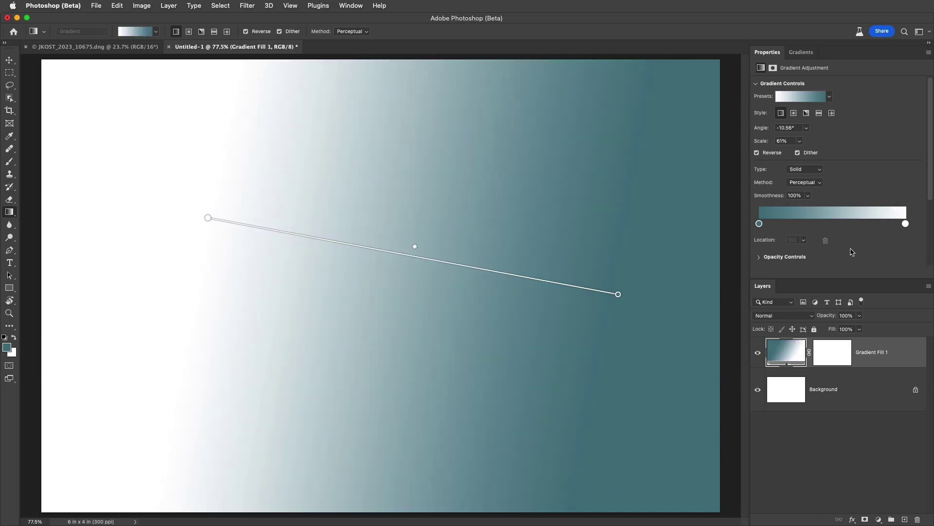
Add a new blue colour stop near the gradient's middle at location 46.
left_click(828, 223)
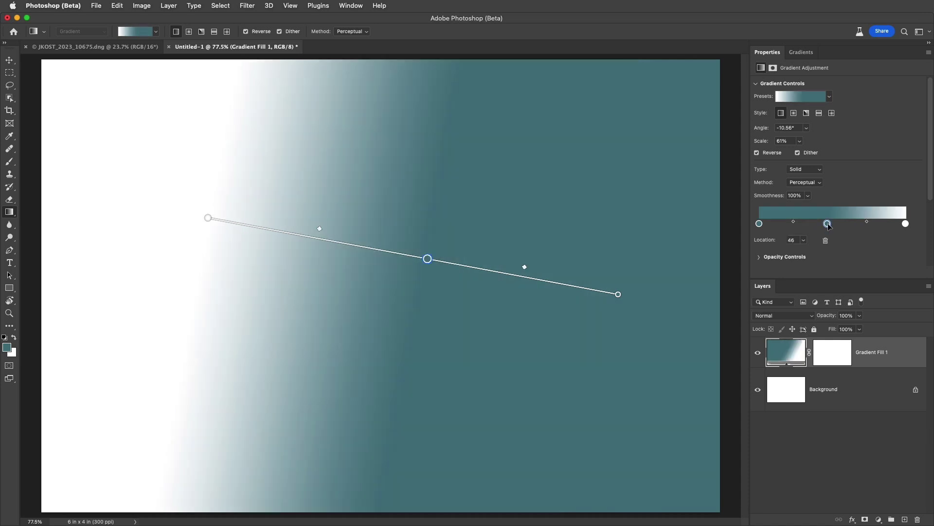
double_click(827, 224)
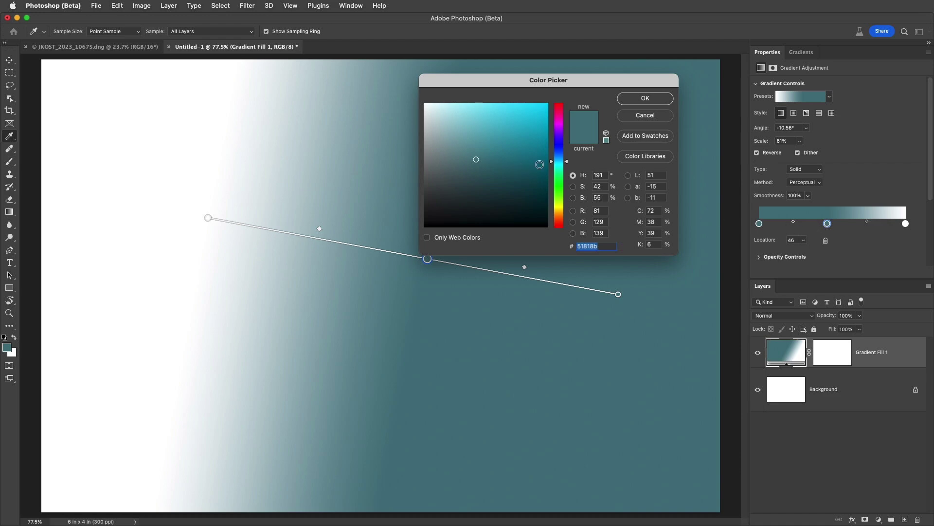
left_click_drag(551, 163, 552, 148)
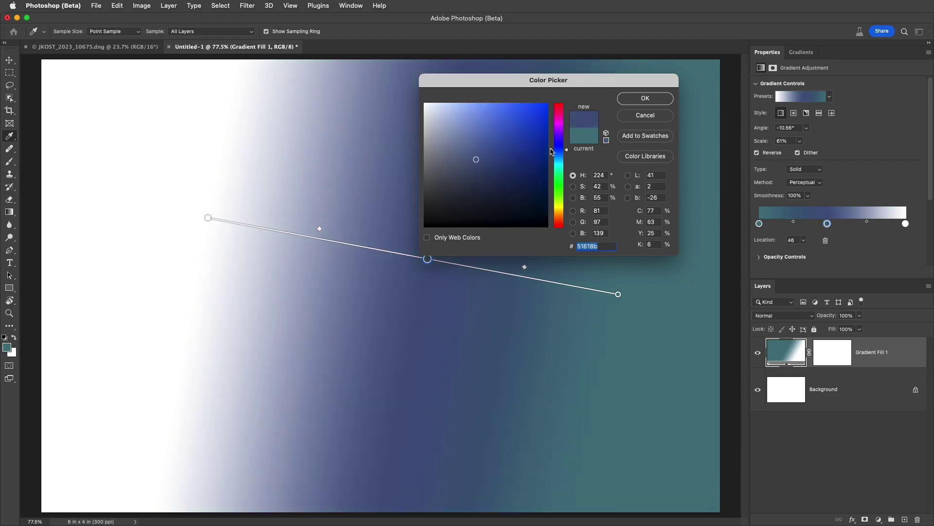
left_click(633, 102)
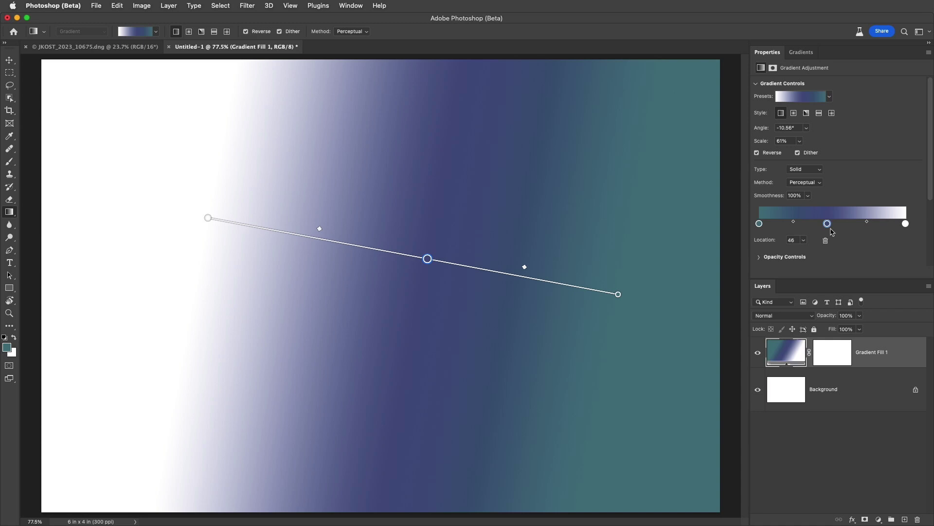
Sample teal then purple into the end stop, darken it to navy, and expand Opacity Controls.
left_click(905, 224)
left_click(780, 210)
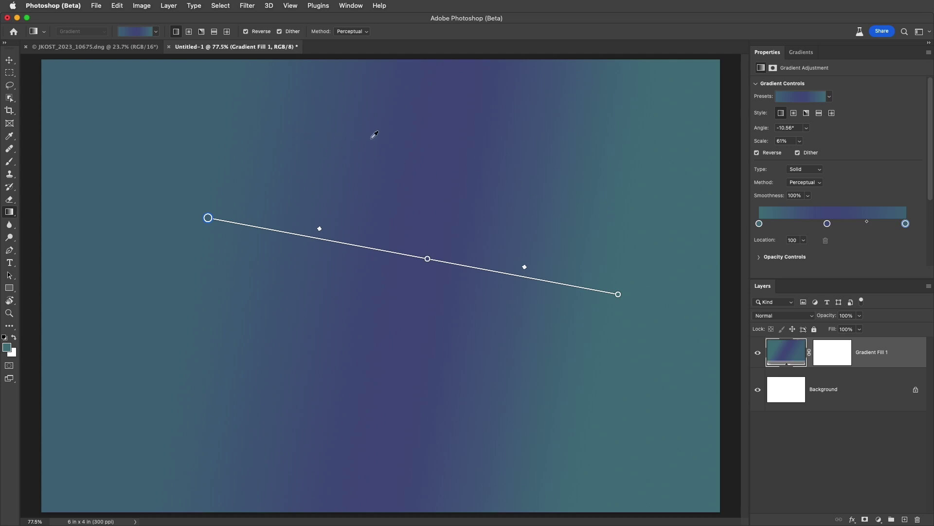
left_click(350, 132)
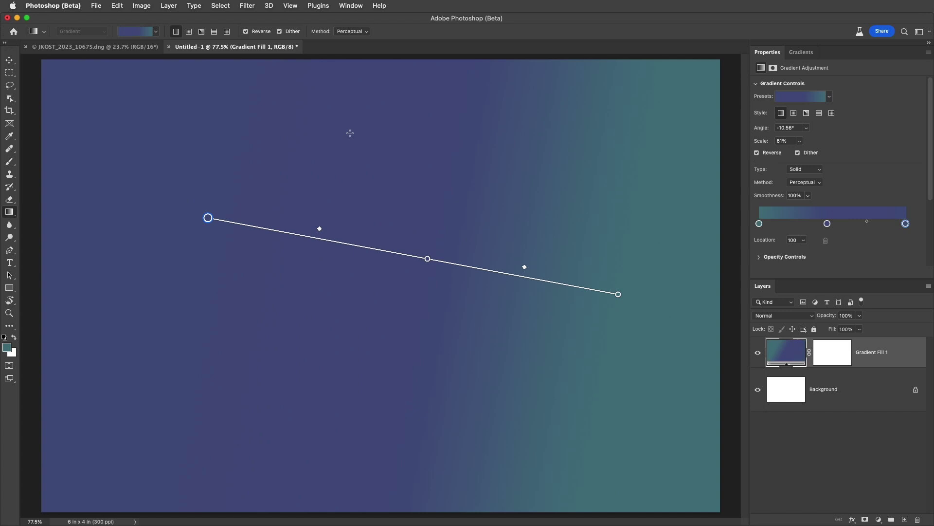
double_click(906, 223)
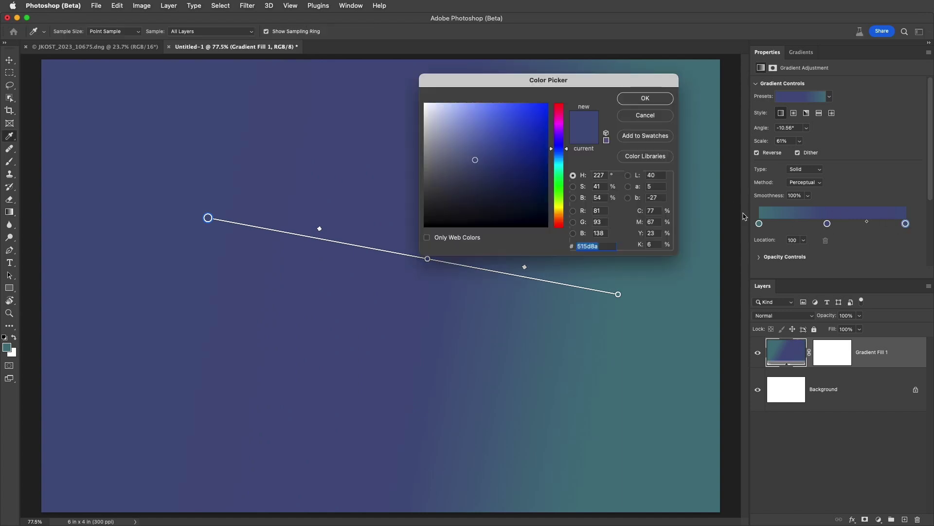
left_click(476, 179)
left_click(629, 103)
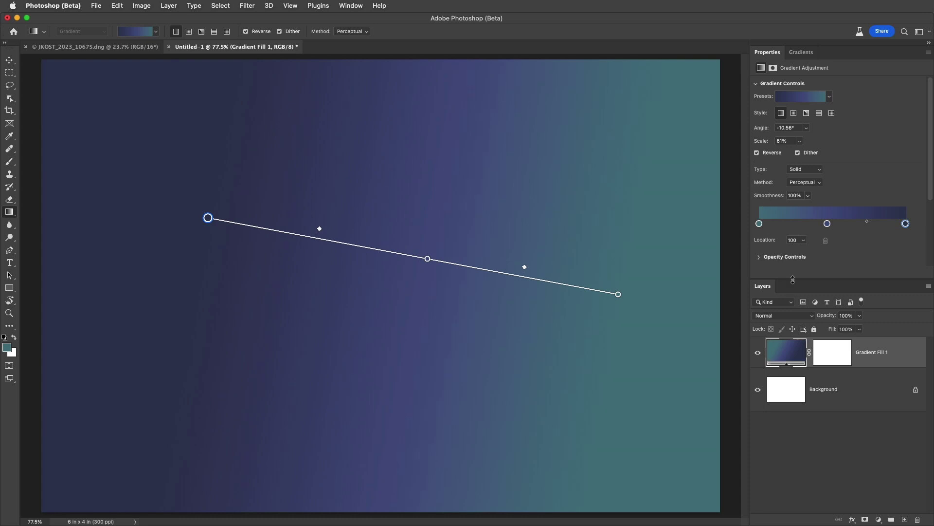
left_click_drag(793, 279, 793, 317)
left_click_drag(931, 199, 931, 245)
Uncheck Reverse so teal is on the left, while trying opacity values on the start stop.
left_click(759, 198)
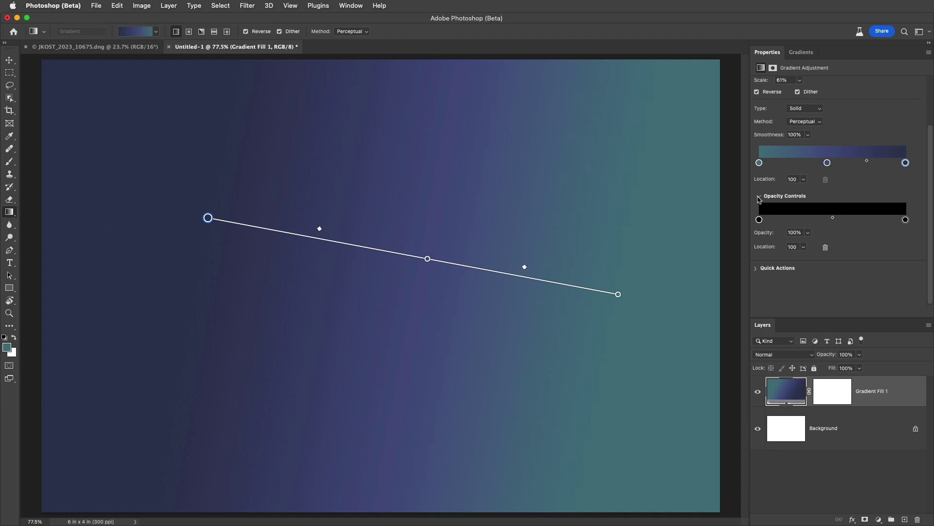
left_click(760, 220)
left_click_drag(766, 236, 801, 232)
left_click(802, 232)
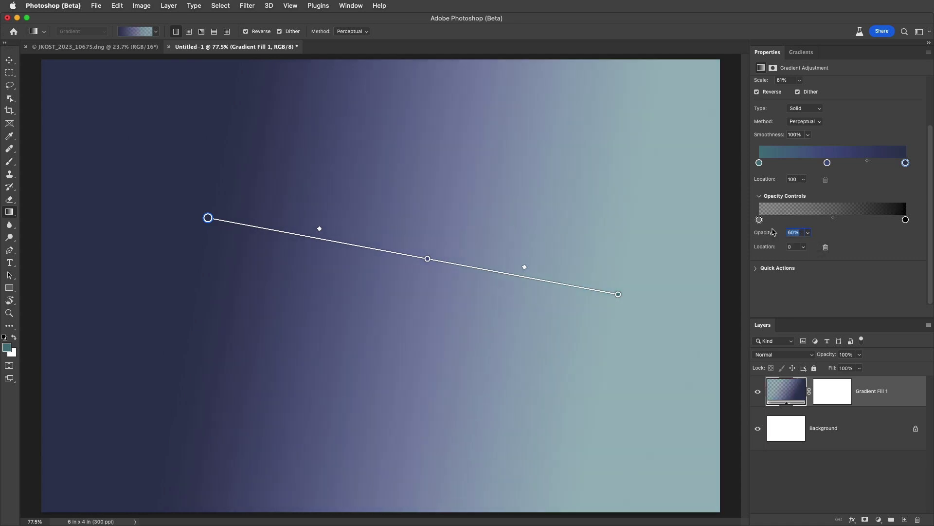
type("50")
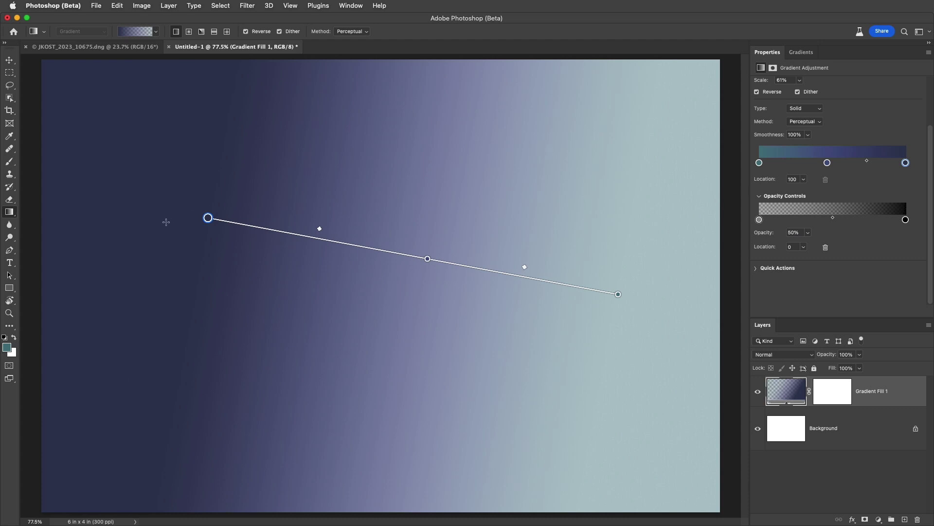
left_click(758, 92)
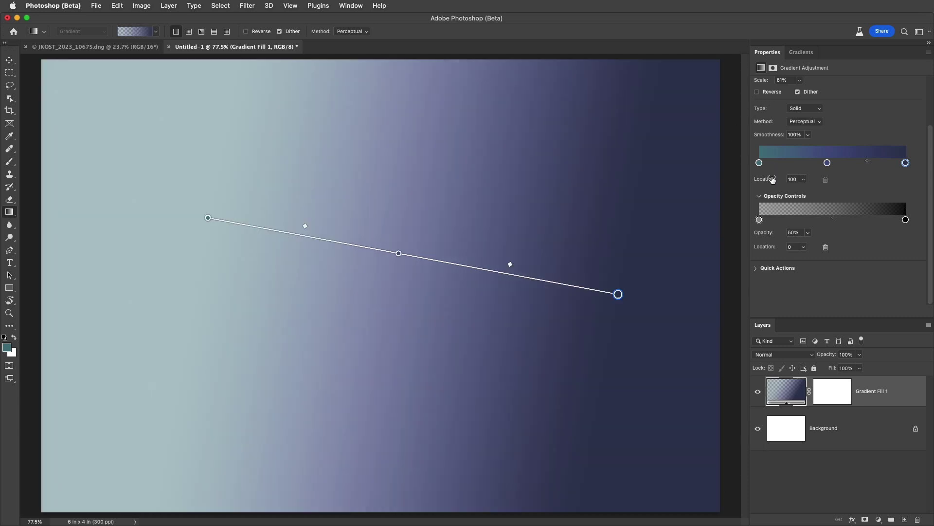
left_click(808, 233)
mouse_move(808, 244)
left_mouse_down()
mouse_move(833, 247)
mouse_move(817, 247)
mouse_move(825, 247)
left_mouse_up()
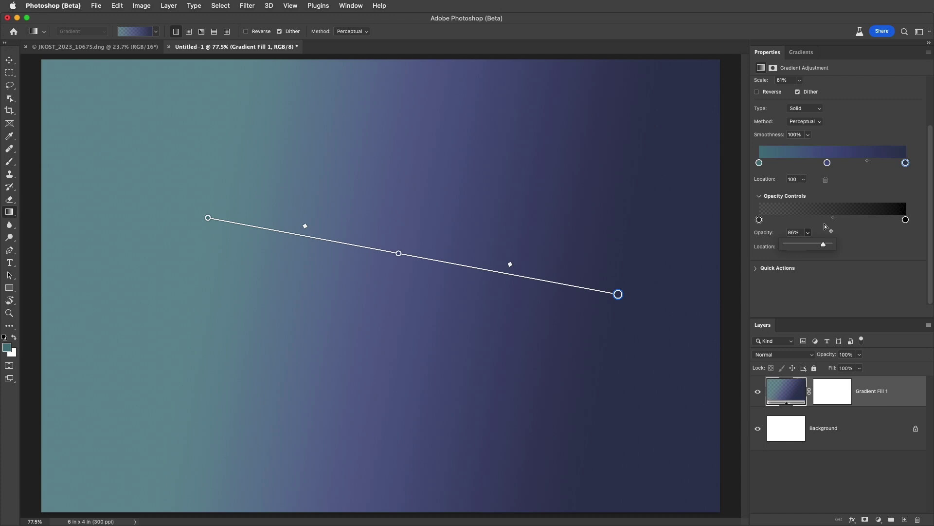
Delete extra opacity stops, leaving one at location 71 with 82% opacity.
left_click(826, 220)
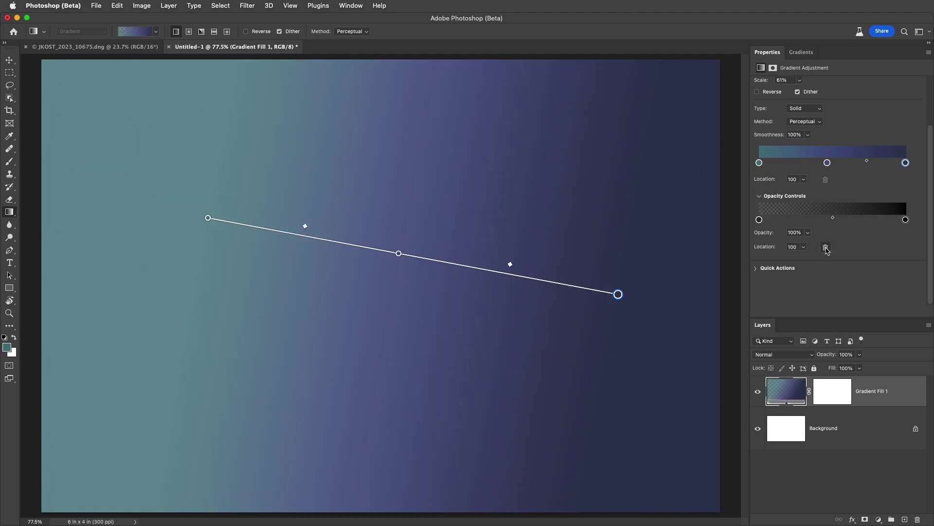
left_click(826, 247)
left_click_drag(759, 220, 772, 259)
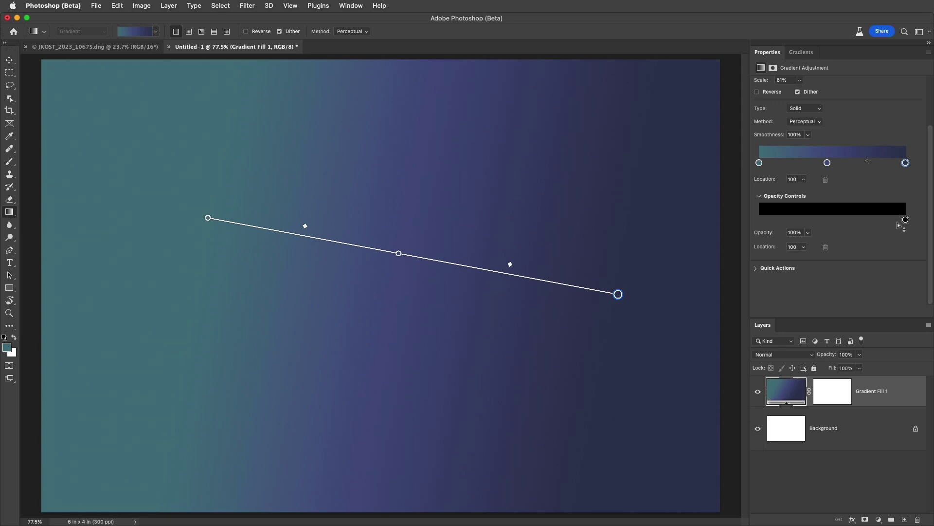
left_click_drag(906, 221, 864, 222)
left_click(808, 247)
left_click_drag(808, 246, 801, 247)
left_click(836, 239)
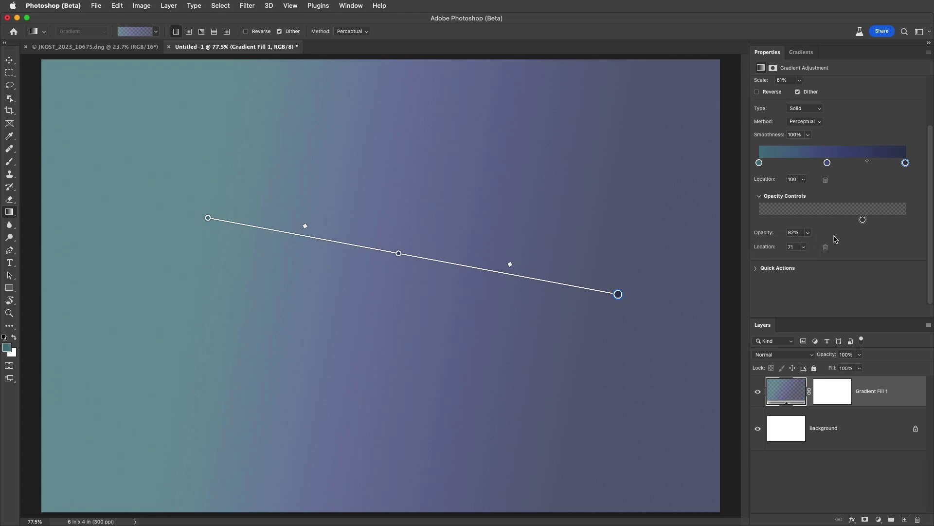
Change the gradient fill's type to Noise with the HSB colour model.
left_click(821, 110)
left_click(810, 119)
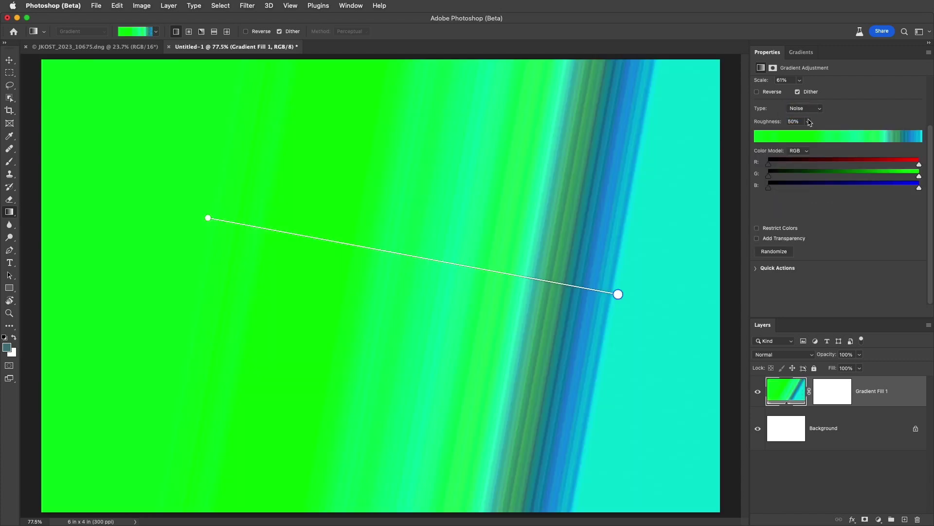
left_click(806, 151)
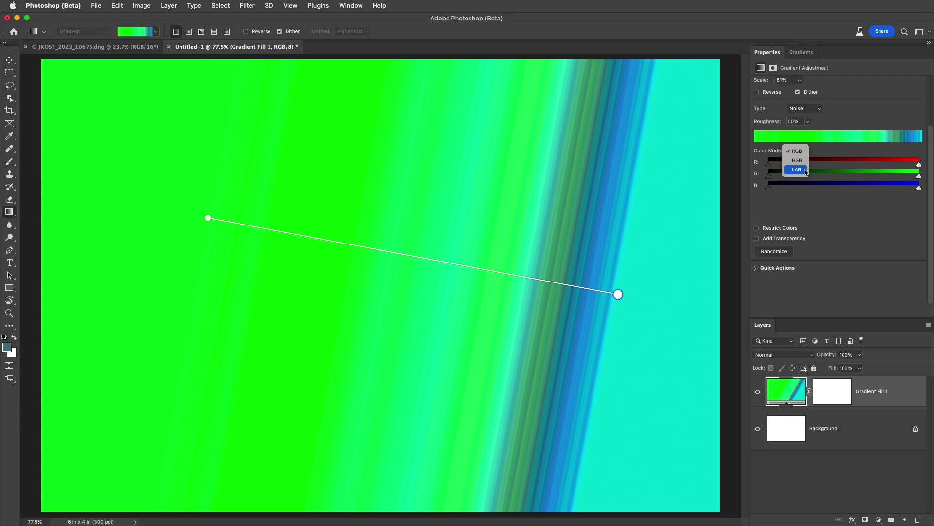
left_click(804, 161)
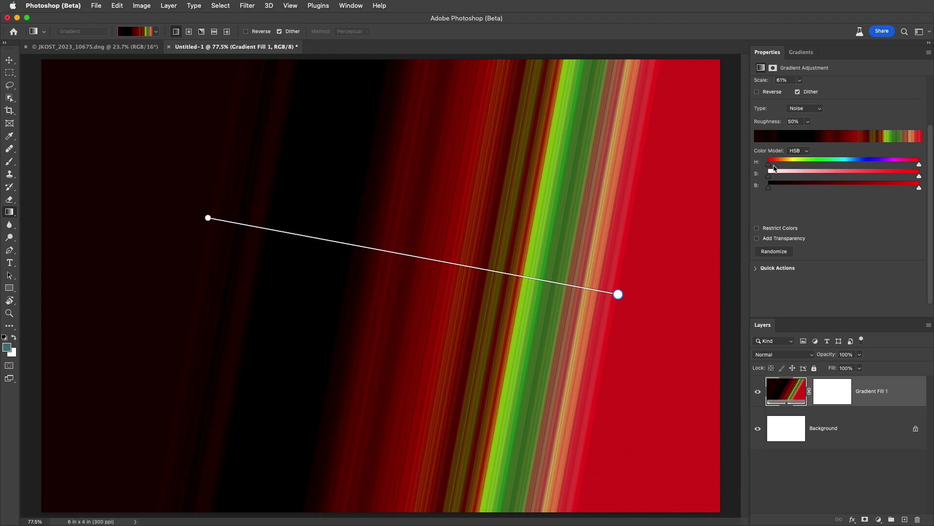
Narrow the hue range toward teal and cap saturation and brightness for muted tones.
left_click_drag(769, 167, 842, 165)
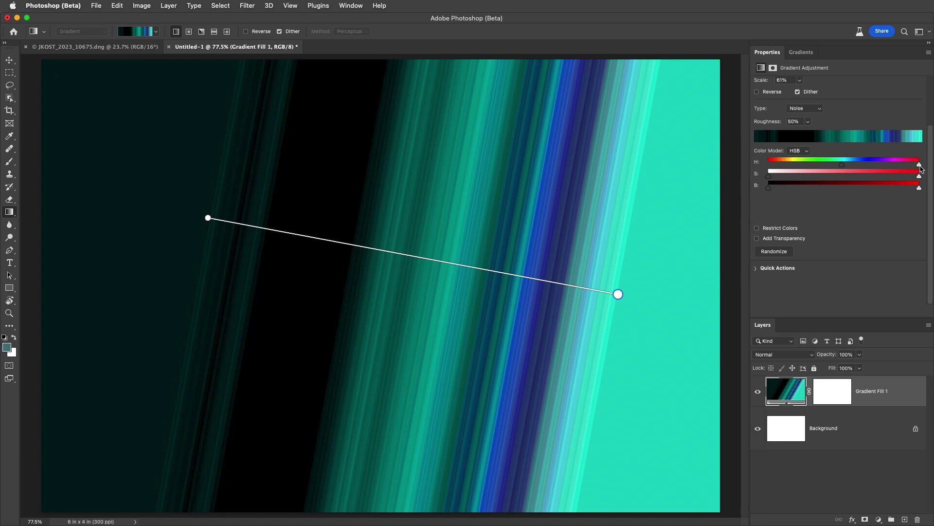
left_click_drag(919, 165, 873, 166)
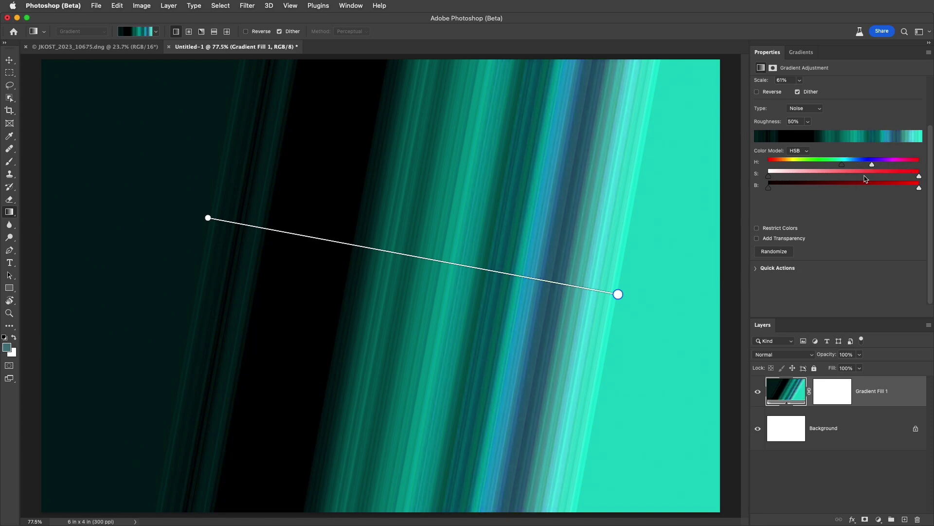
left_click_drag(918, 176, 846, 178)
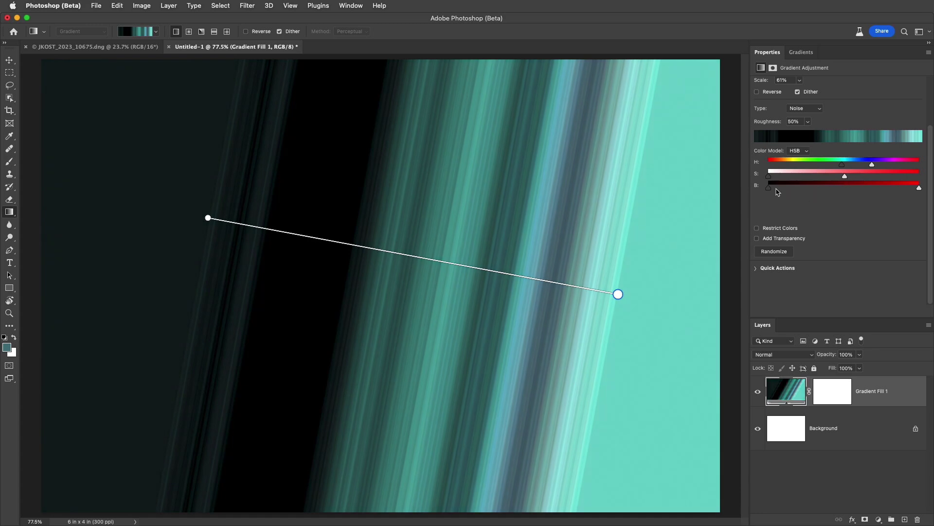
left_click_drag(918, 189, 852, 189)
left_click_drag(769, 188, 803, 190)
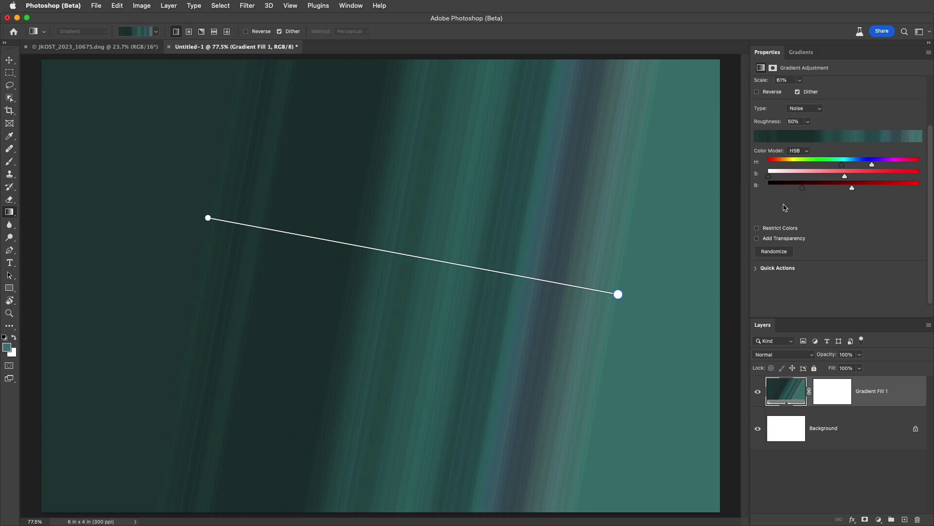
Enable Restrict Colors and Add Transparency, then randomize the noise gradient three times.
left_click(757, 228)
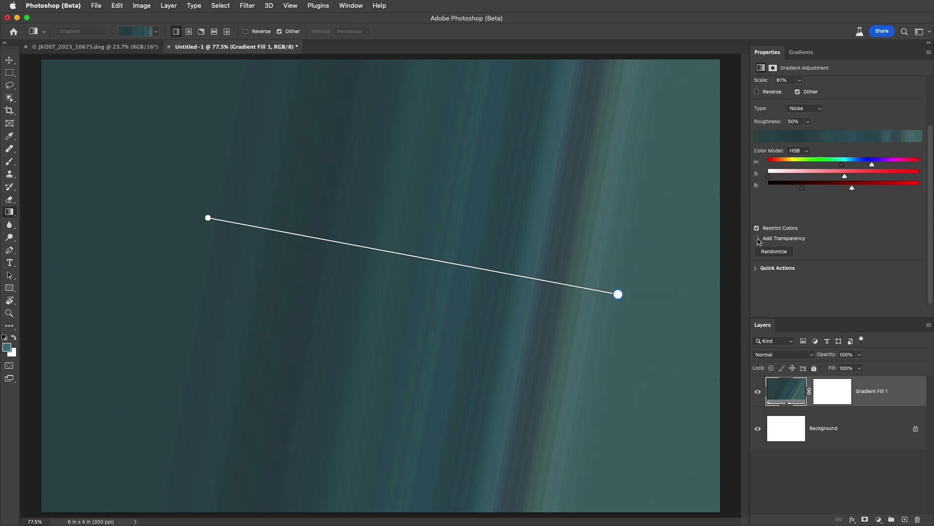
left_click(758, 239)
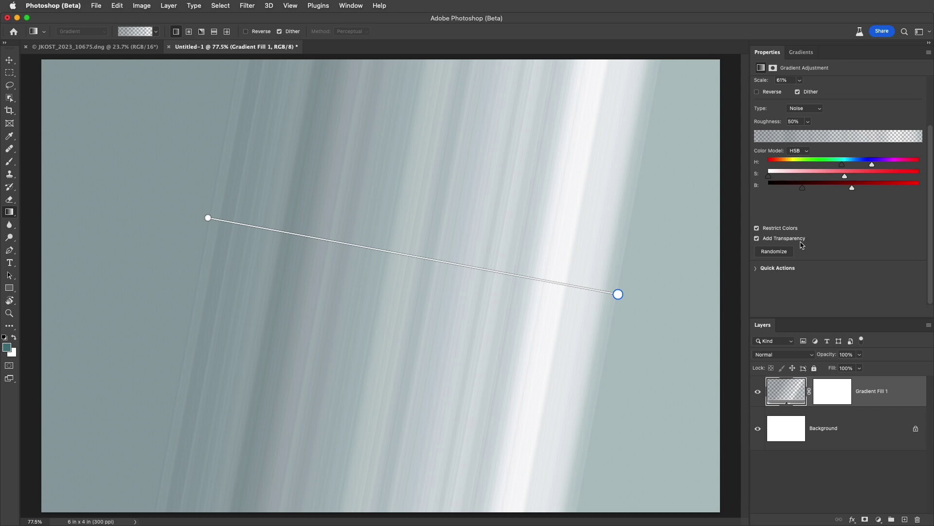
left_click(777, 256)
left_click(777, 255)
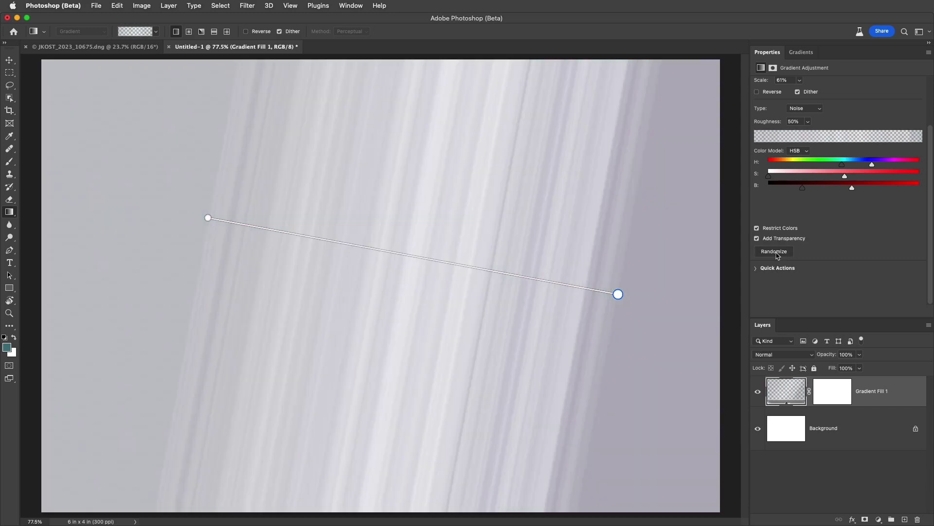
left_click(777, 256)
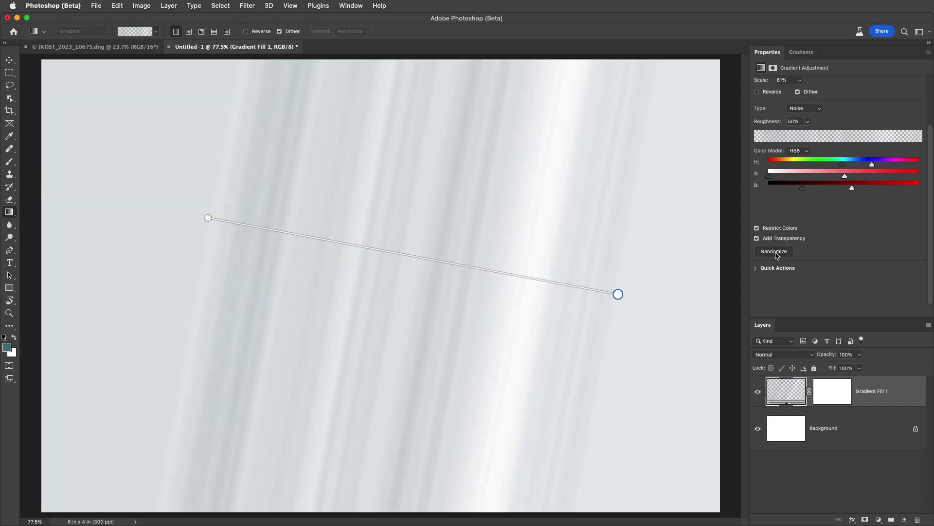
Reset the noise gradient's alignment to horizontal bands and turn off Add Transparency.
left_click(756, 269)
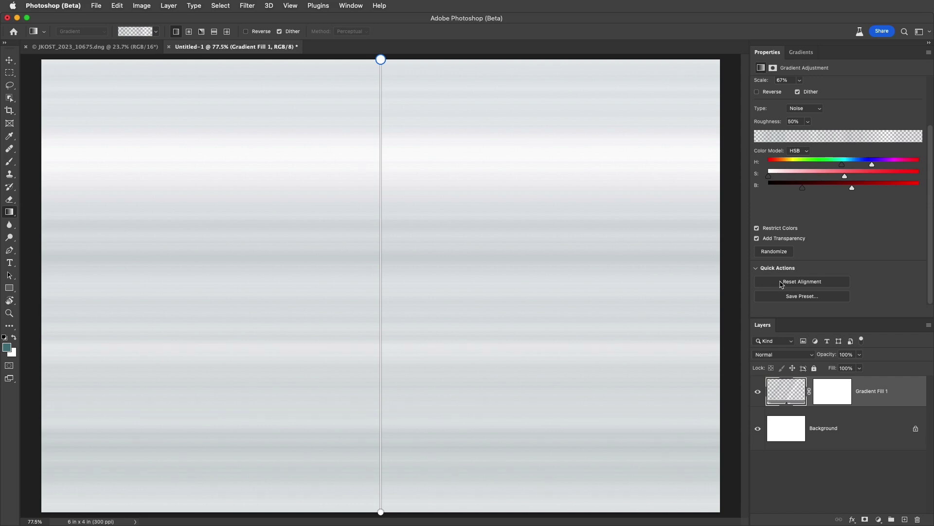
left_click(757, 239)
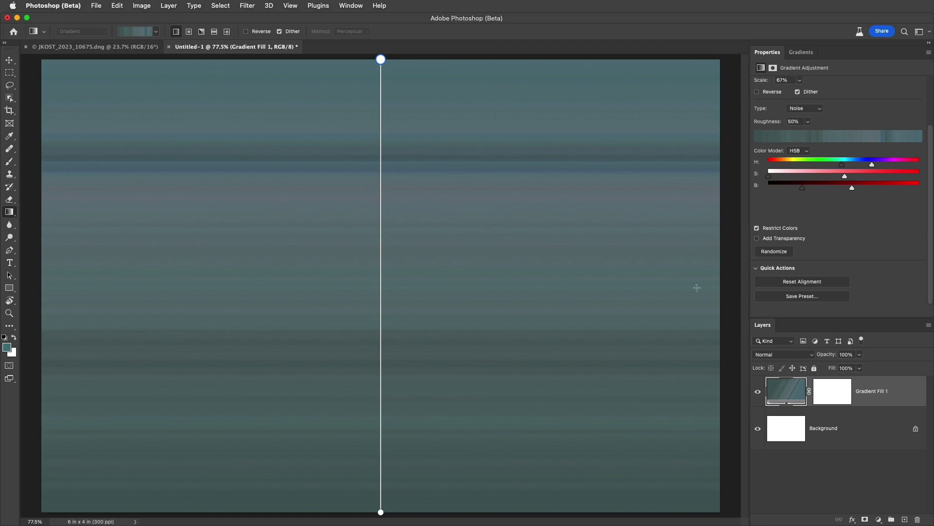
Save the current noise gradient as preset 'Green Noise' and view it in the Gradients panel.
left_click(826, 298)
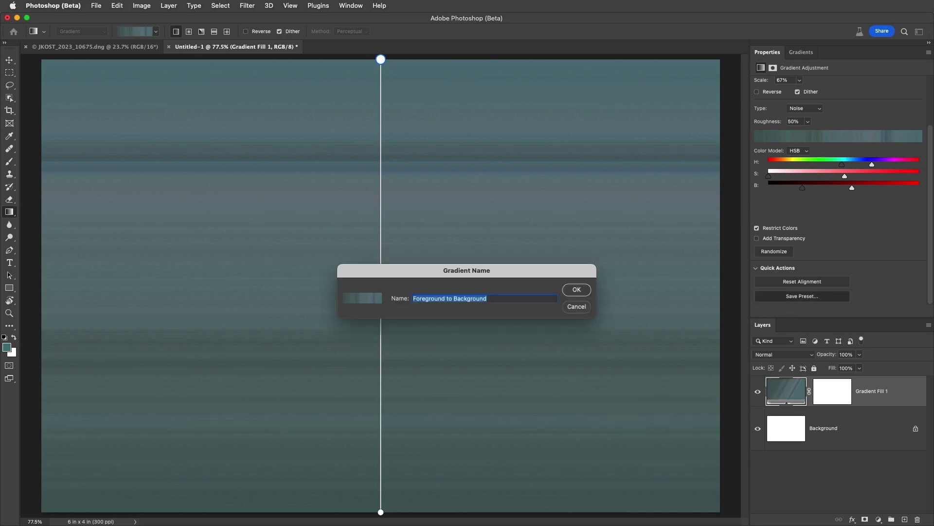
type("Green Noise")
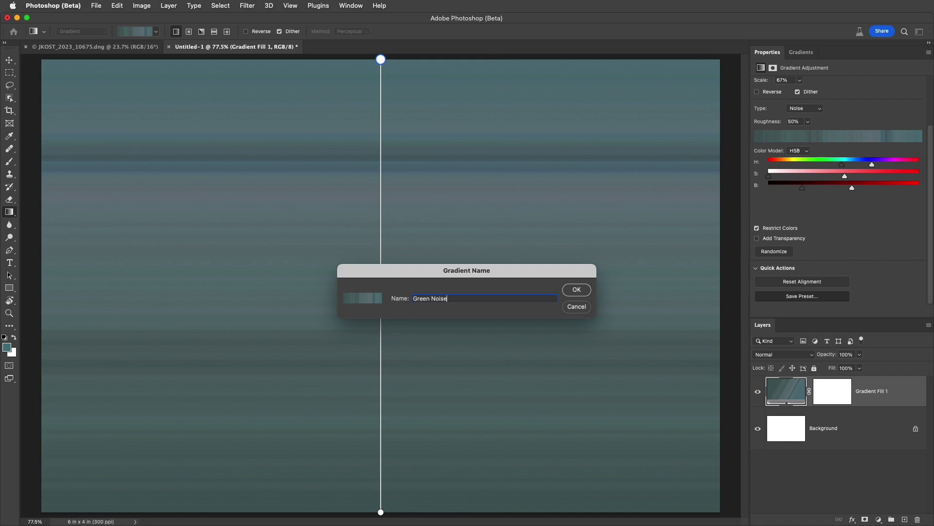
left_click(579, 290)
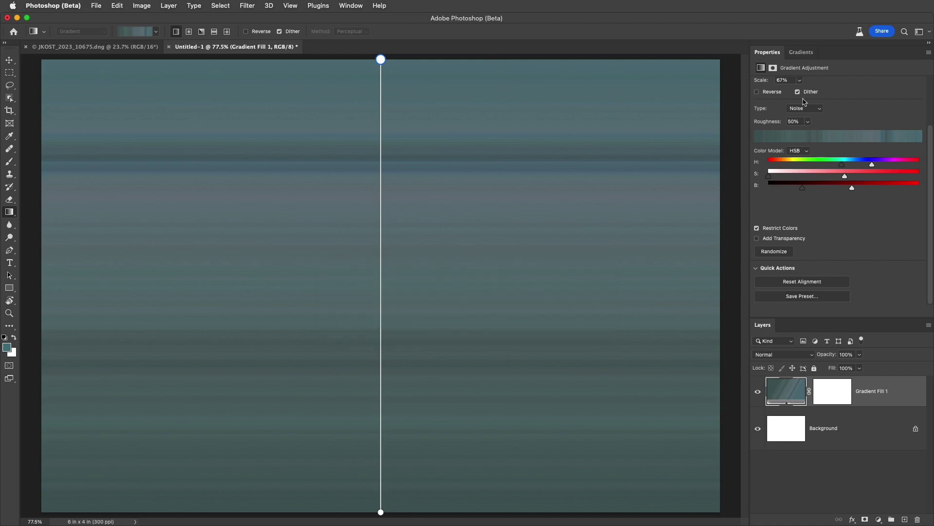
left_click(805, 52)
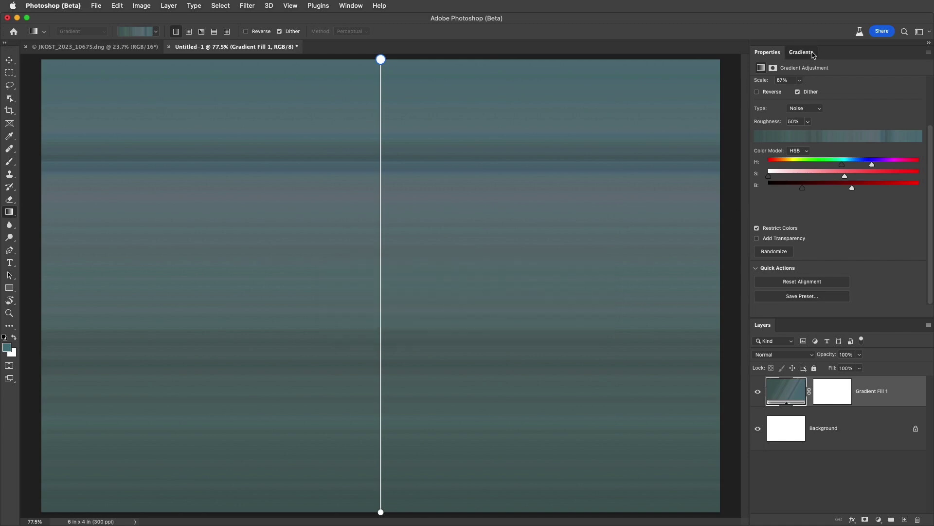
Open the Gradients panel options menu and dismiss it without changes.
left_click(929, 53)
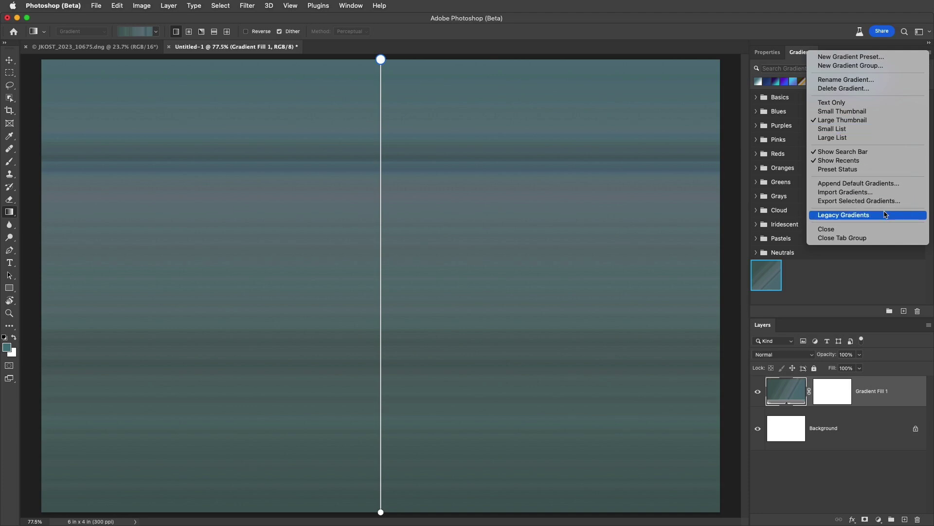
left_click(869, 270)
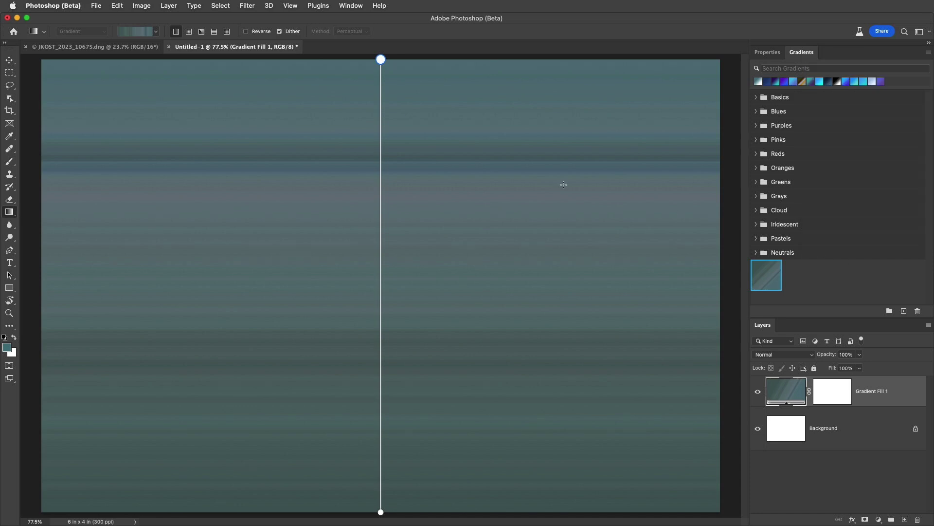
On the leaf photo, convert Background to Layer 0, add a white mask, and reset the Gradient tool.
left_click(85, 48)
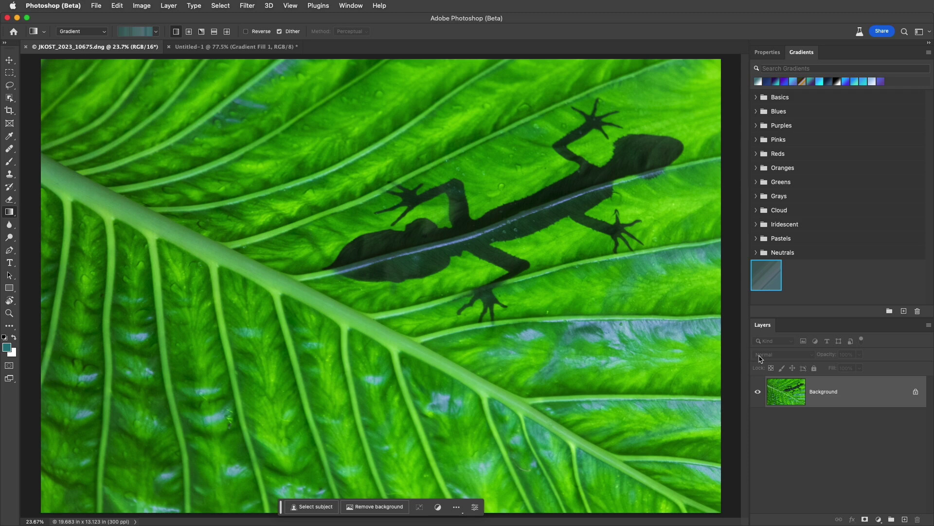
left_click(915, 391)
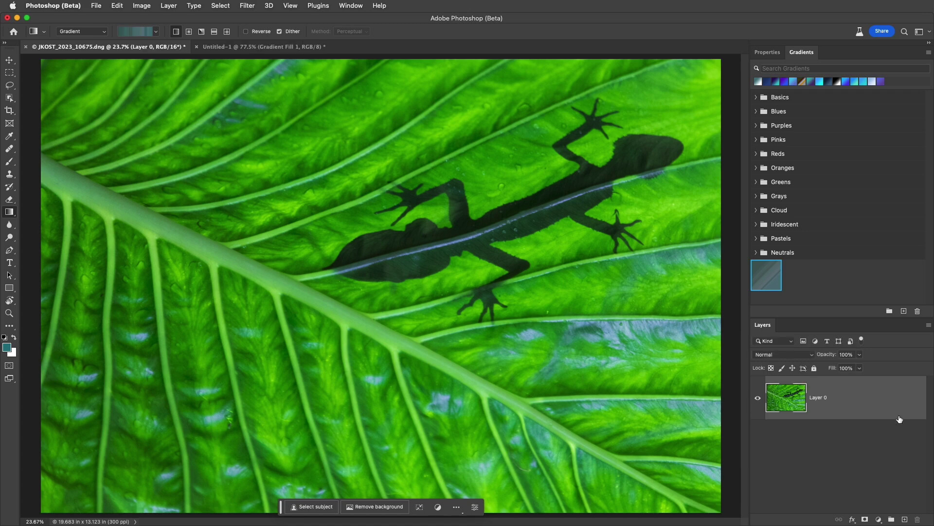
left_click(865, 519)
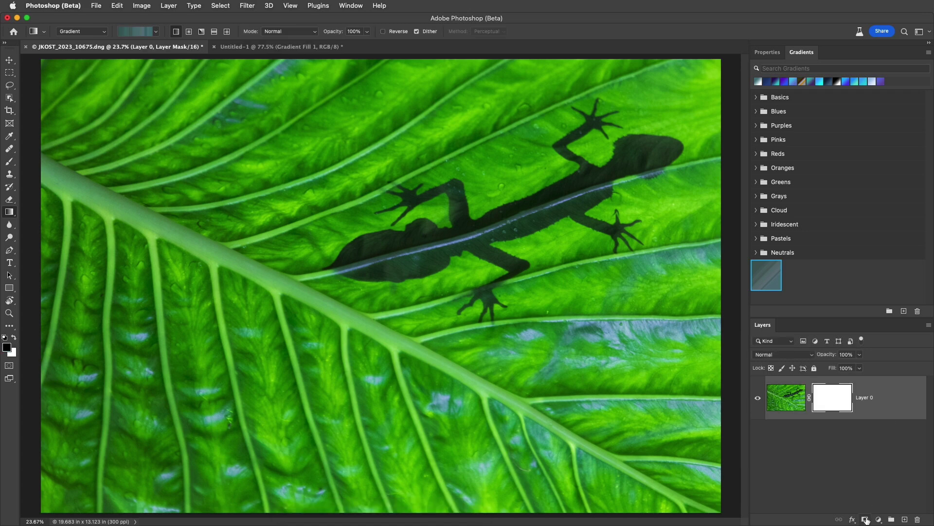
right_click(35, 32)
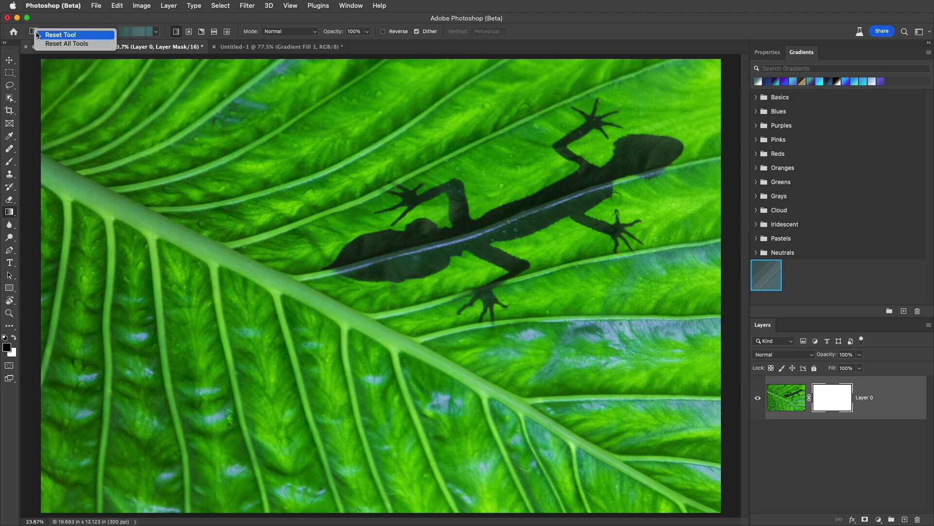
left_click(87, 35)
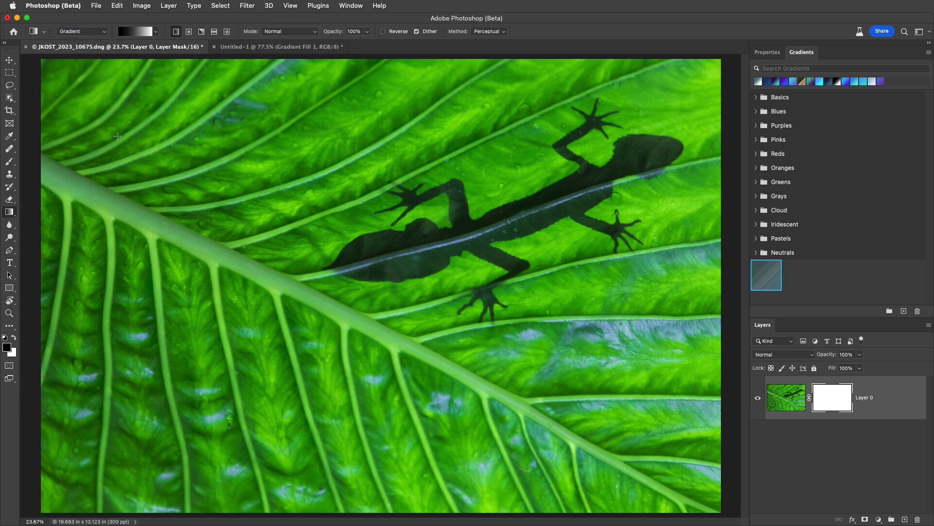
Draw a left-to-right mask gradient, angle its end toward the gecko's head, and shift its midpoint left.
left_click_drag(119, 265, 572, 271)
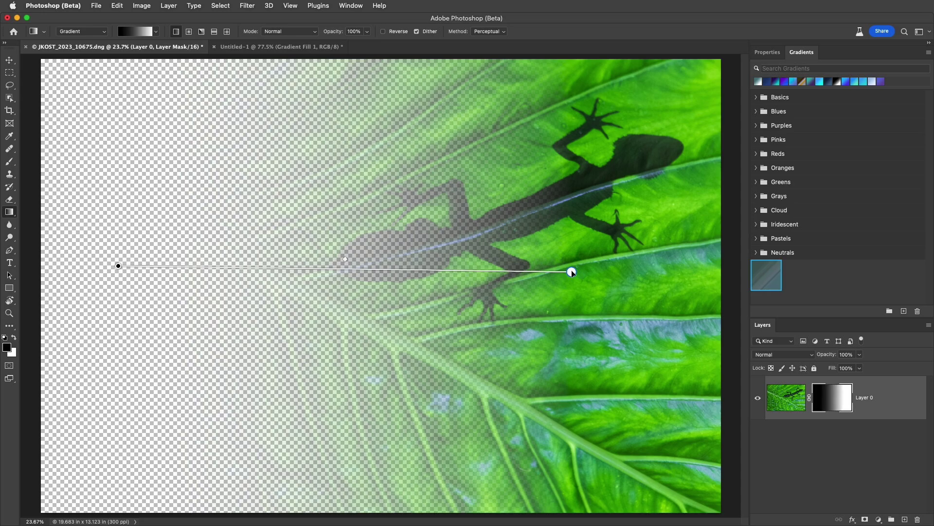
left_click_drag(572, 272, 569, 179)
left_click_drag(343, 211, 297, 220)
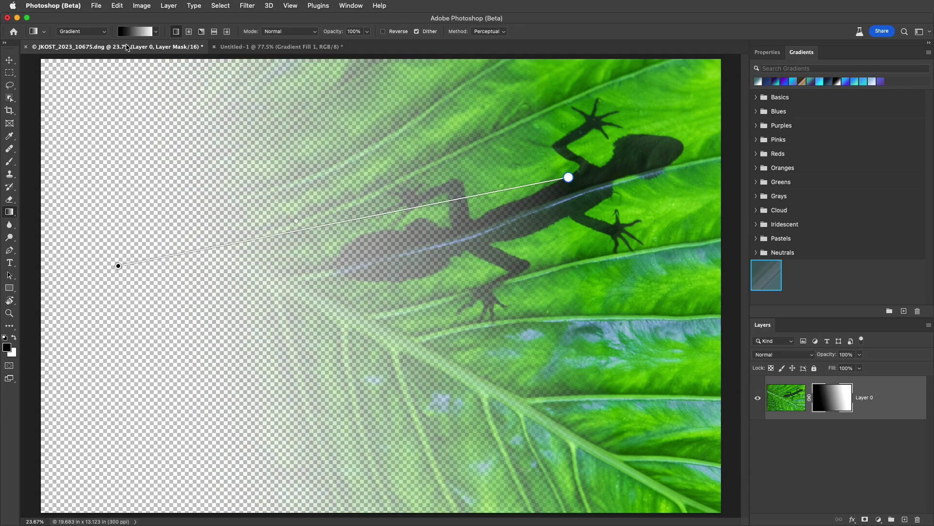
Save the leaf photo as JKOST_2023_10675.psd.
left_click(101, 7)
left_click(119, 103)
left_click(636, 384)
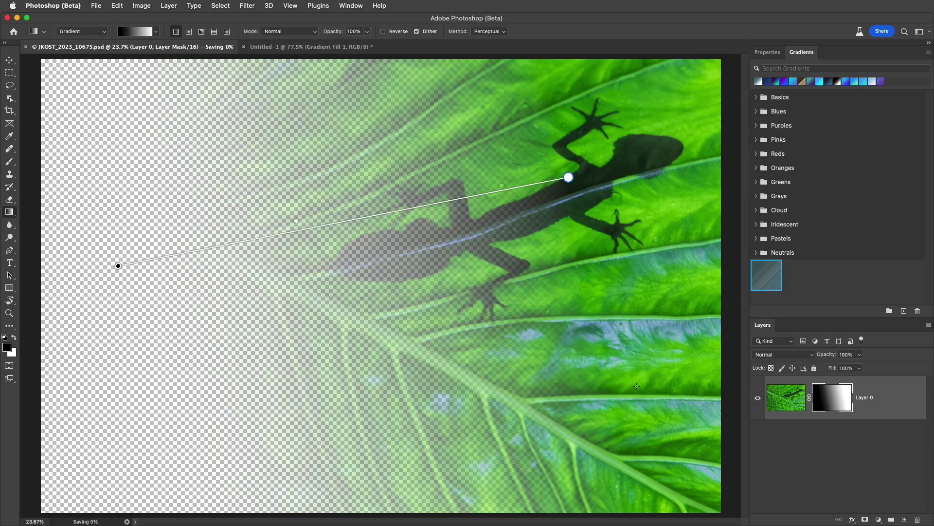
Close the document, reopen JKOST_2023_10675.psd from recent files, and select its layer mask.
left_click(26, 47)
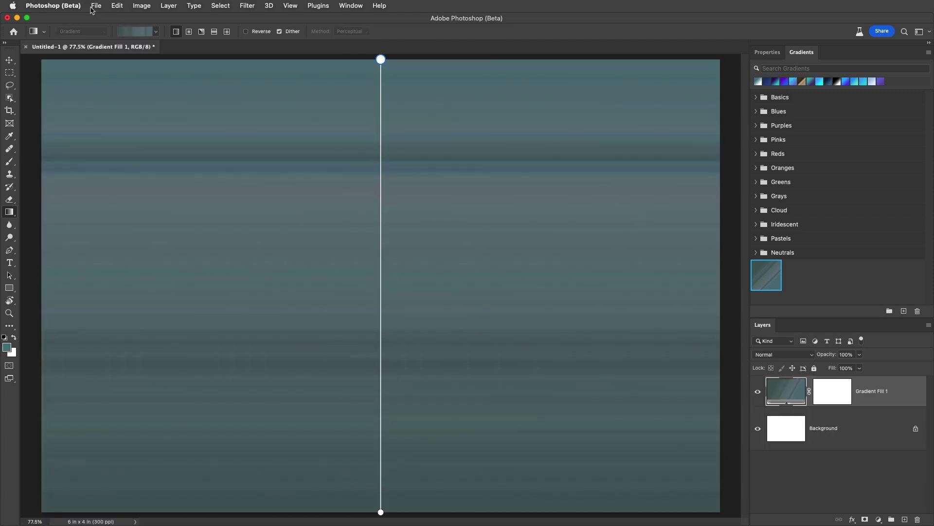
left_click(96, 5)
mouse_move(116, 54)
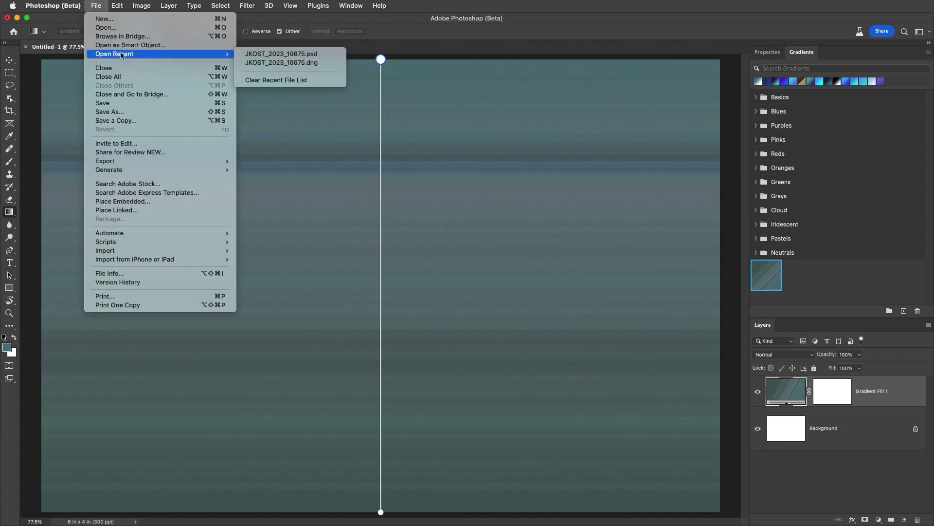
left_click(265, 54)
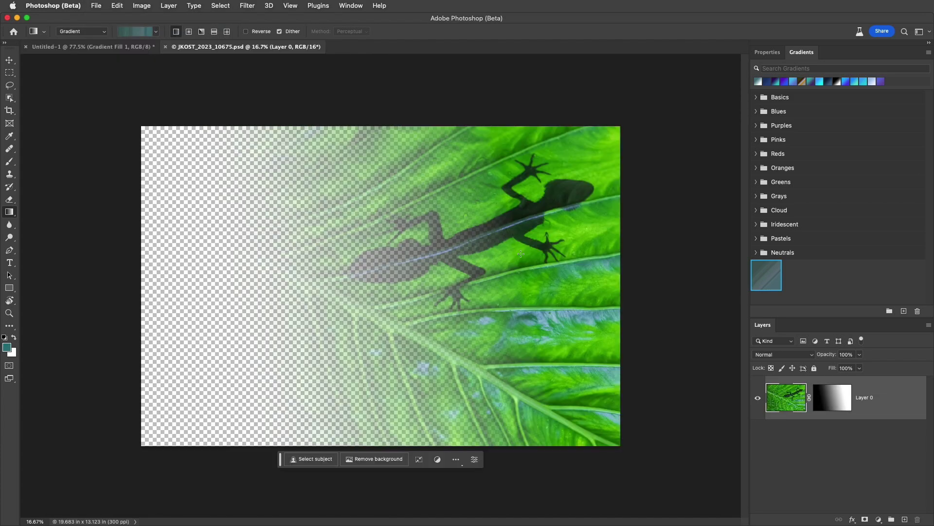
left_click(837, 400)
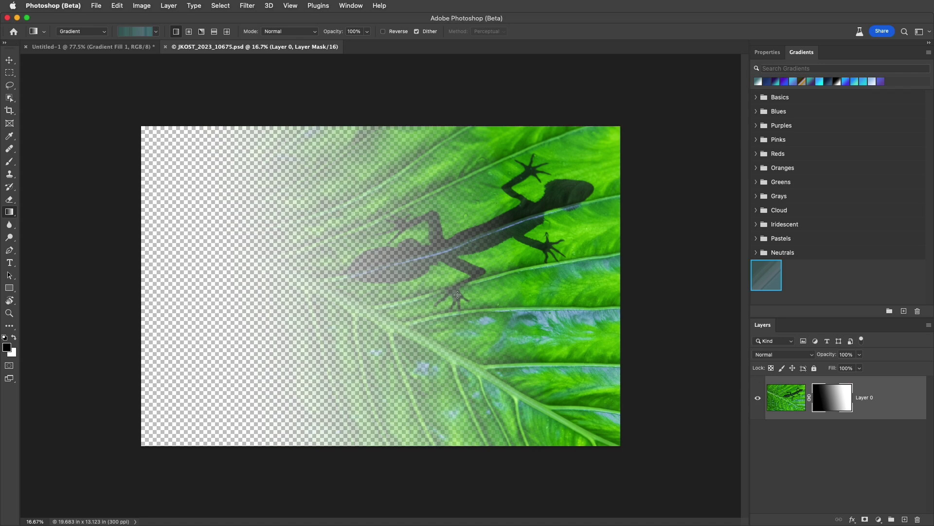
Redraw the mask as a bottom-to-top fade, then try inverting it and undo the inversion.
left_click_drag(367, 433, 366, 274)
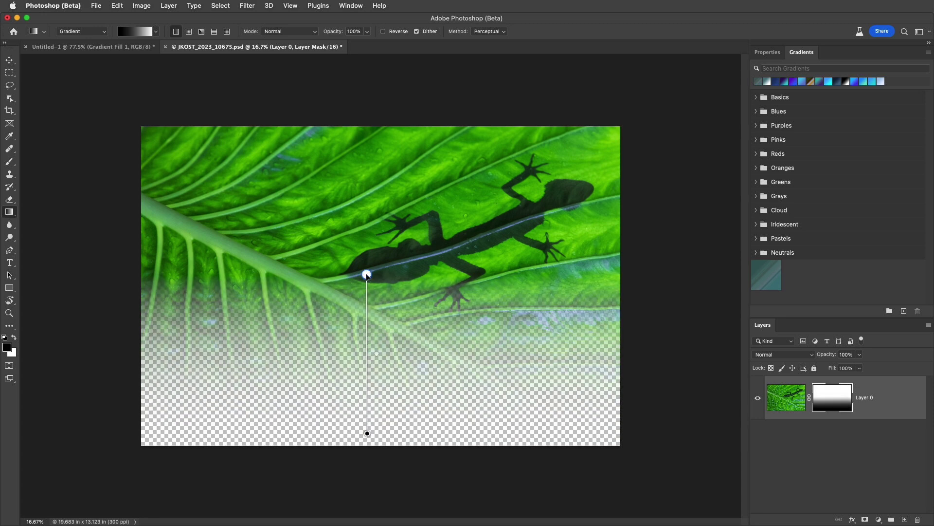
left_click(144, 7)
mouse_move(160, 33)
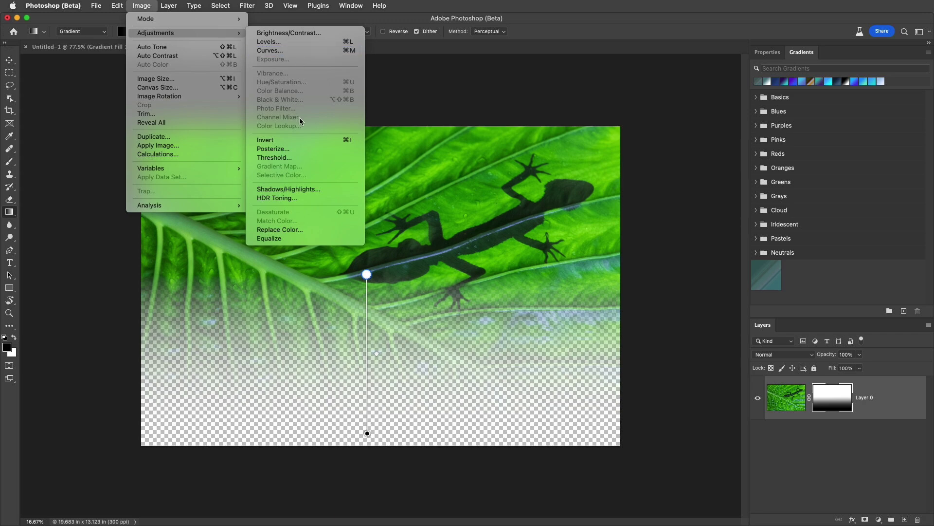
left_click(300, 141)
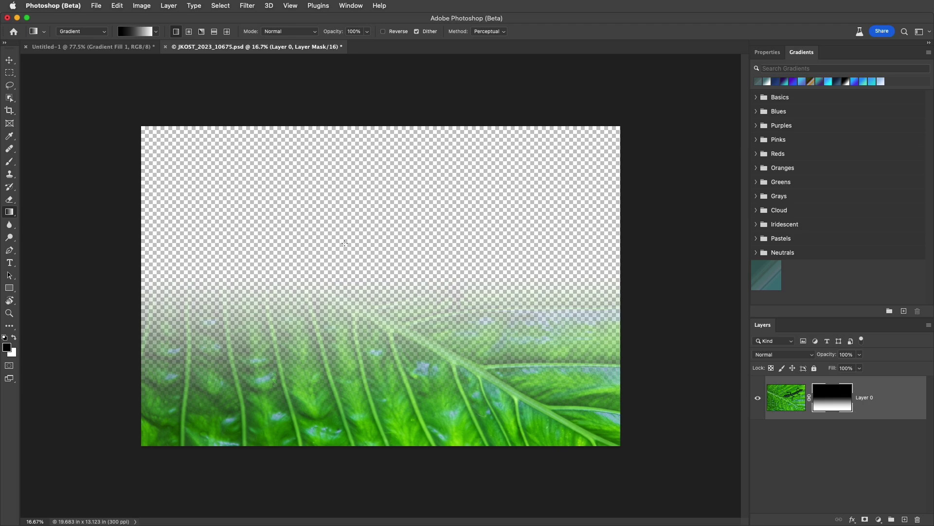
left_click(117, 6)
left_click(122, 20)
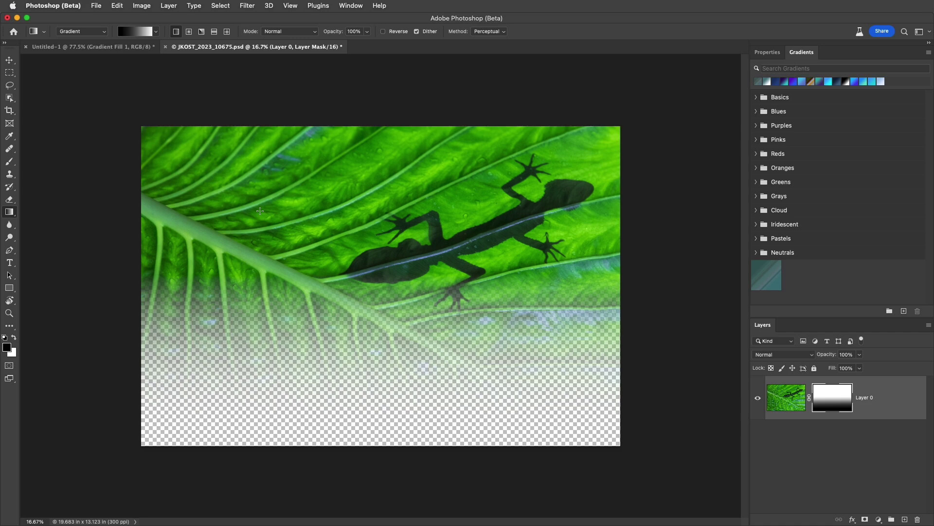
Set the Gradient tool's mode to Classic gradient.
left_click(86, 32)
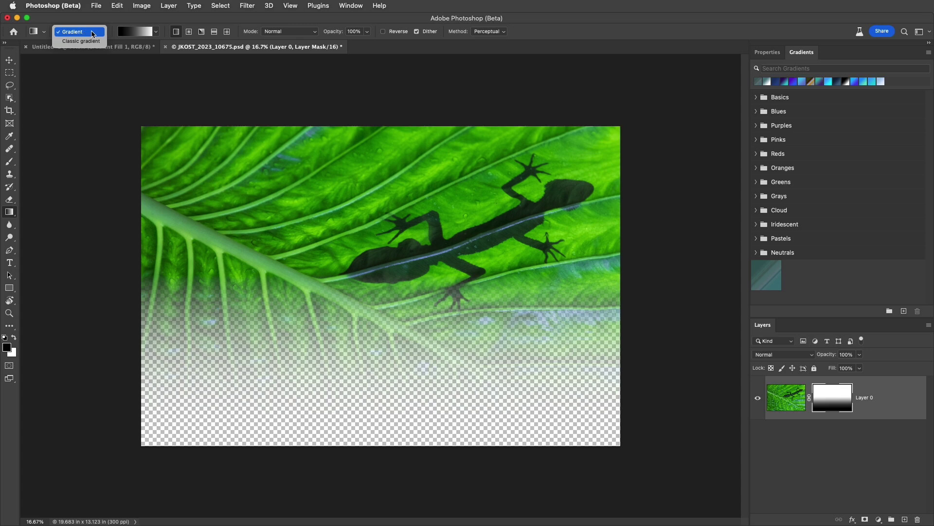
left_click(93, 42)
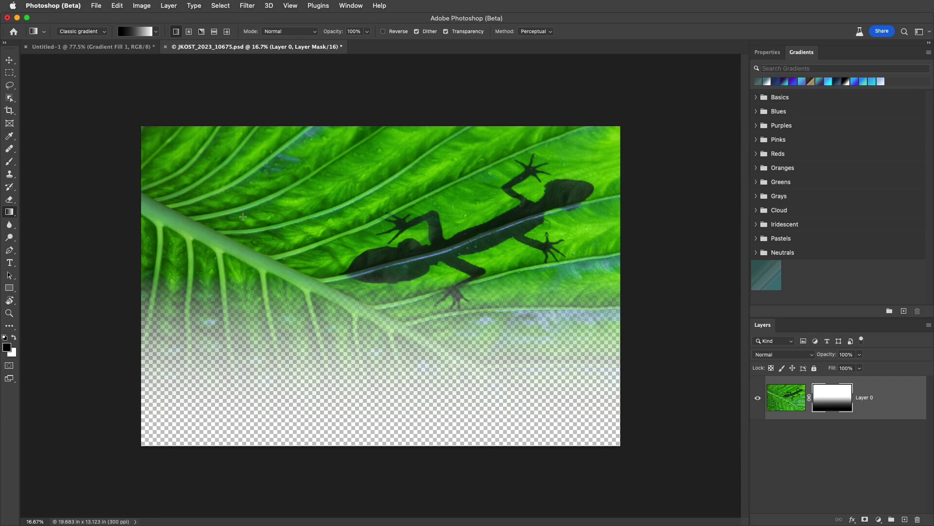
In Untitled-1, draw a diagonal teal-grey noise gradient fill, then duplicate it shifted up-left.
left_click(108, 48)
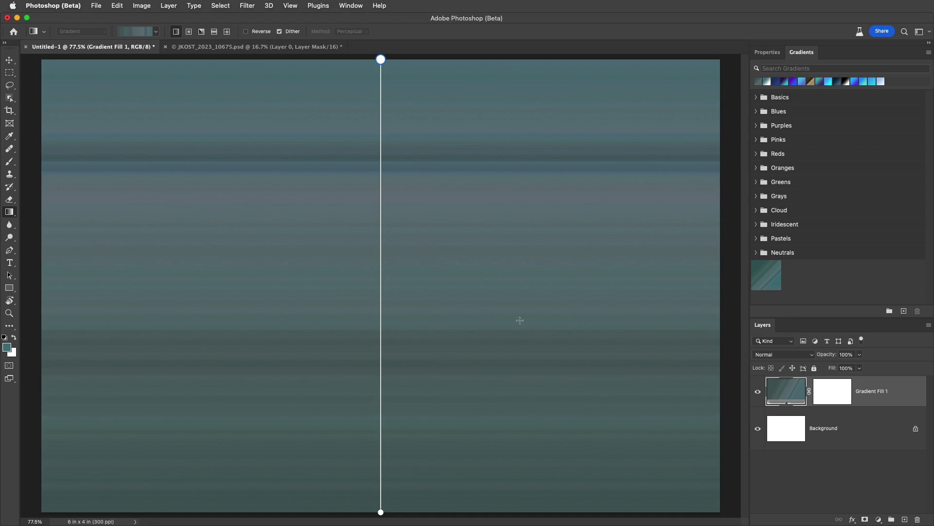
left_click_drag(449, 218, 312, 416)
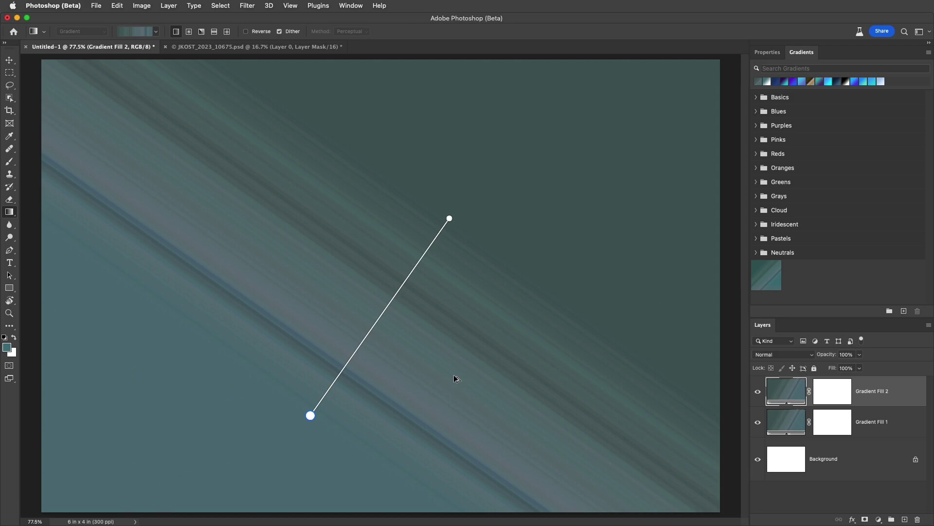
left_click_drag(386, 309, 373, 255)
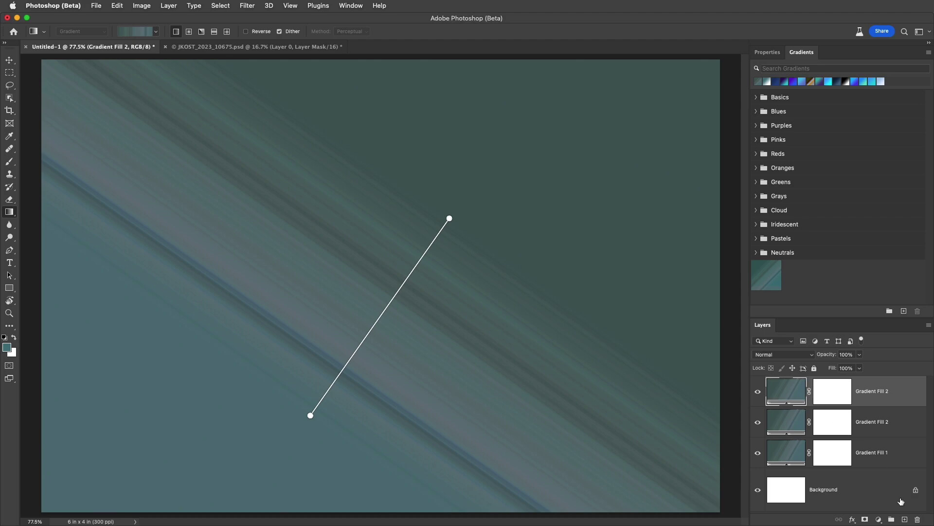
On a new Layer 1, draw a vertical Classic-mode gradient of horizontal teal-grey noise bands.
left_click(904, 519)
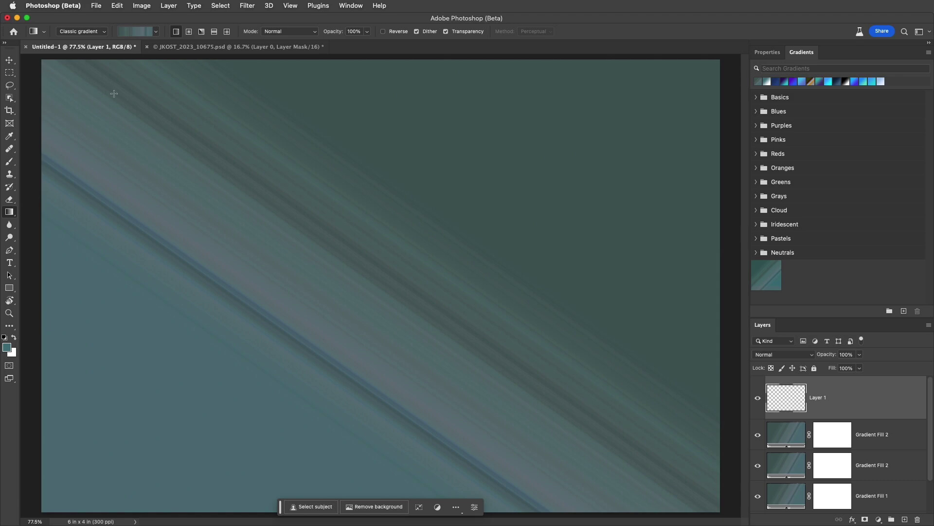
left_click(106, 33)
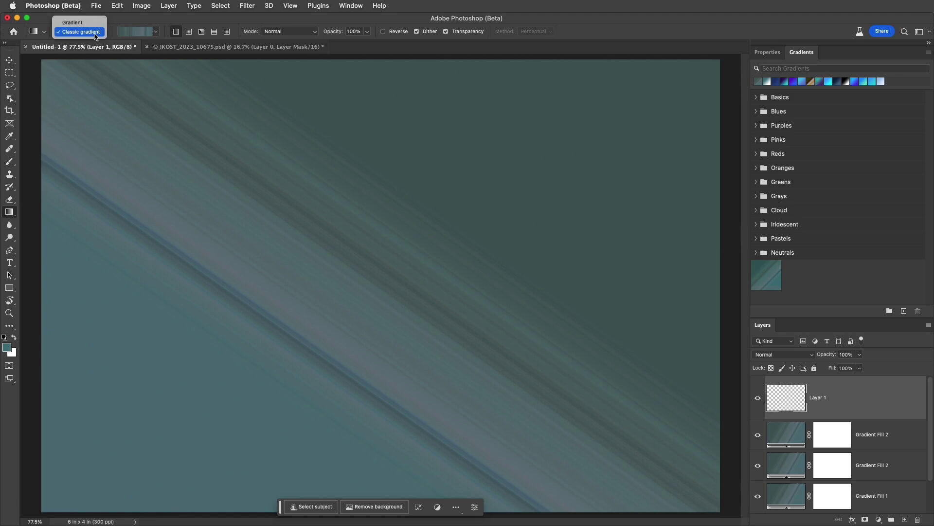
left_click(81, 33)
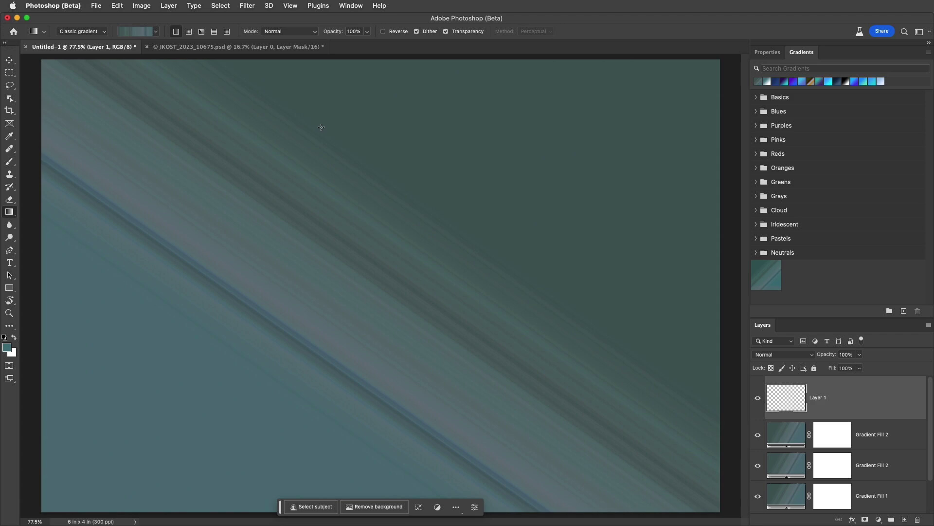
left_click_drag(322, 127, 322, 210)
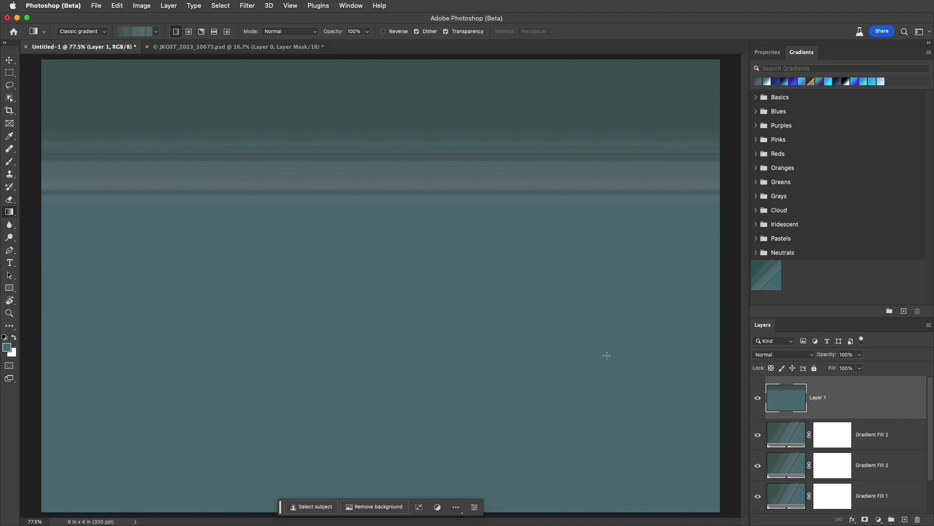
left_click(758, 399)
left_click(783, 432)
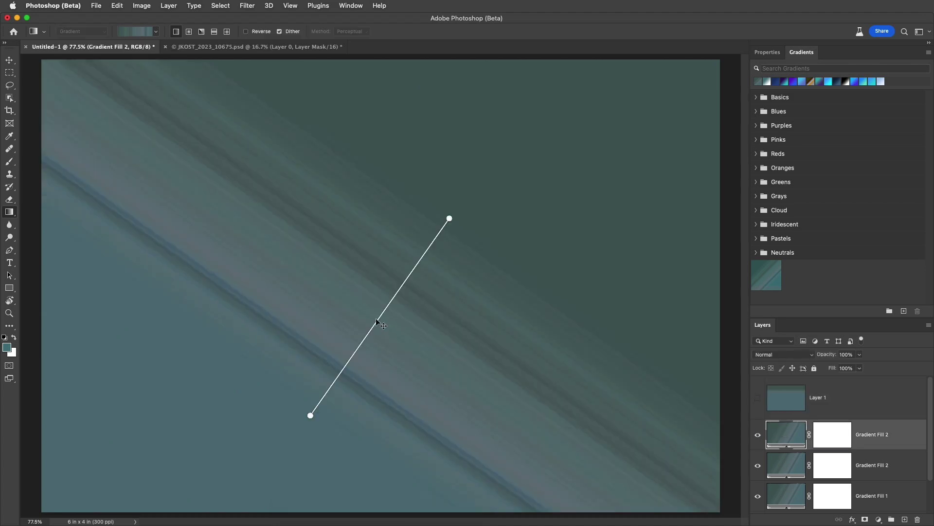